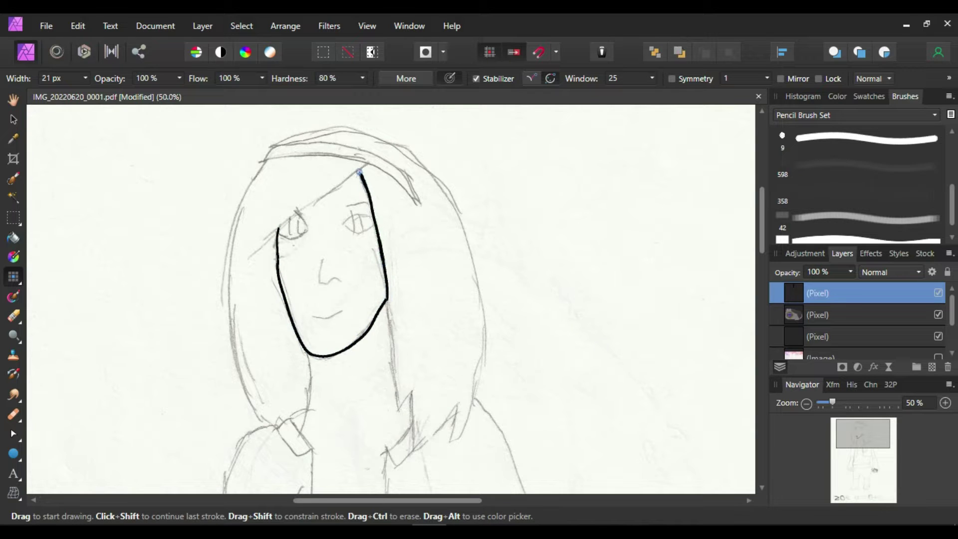
- Ink the headband and the outer hair outline on both sides of the face over the pencil sketch
mouse_move(398, 166)
left_mouse_down()
mouse_move(357, 148)
mouse_move(278, 140)
mouse_move(261, 160)
left_mouse_up()
mouse_move(261, 160)
left_mouse_down()
mouse_move(357, 160)
mouse_move(260, 159)
mouse_move(227, 246)
mouse_move(243, 378)
mouse_move(262, 421)
mouse_move(307, 407)
mouse_move(310, 357)
left_mouse_up()
key("ctrl+z")
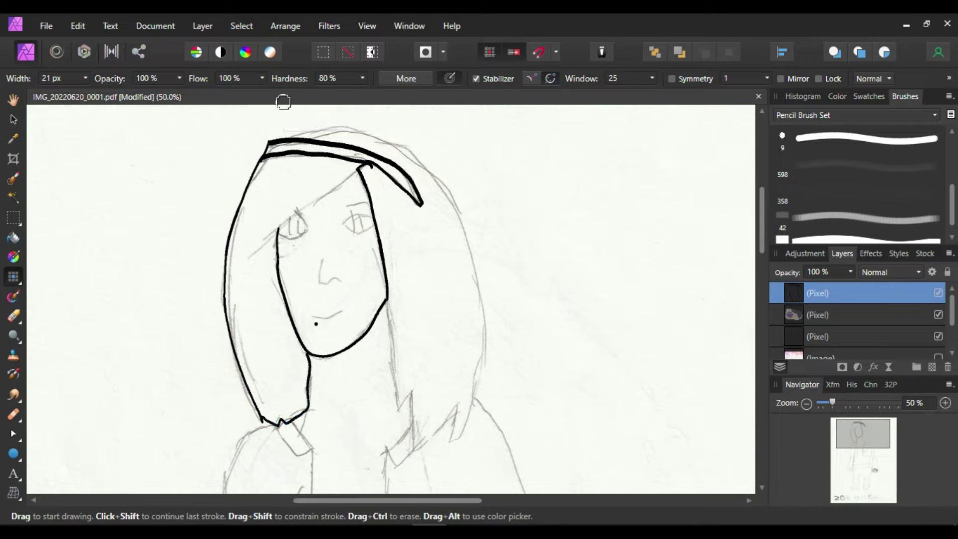
mouse_move(390, 317)
left_mouse_down()
mouse_move(417, 457)
mouse_move(479, 385)
left_mouse_up()
key("ctrl+z")
mouse_move(388, 299)
left_mouse_down()
mouse_move(413, 394)
mouse_move(456, 407)
mouse_move(484, 340)
mouse_move(411, 147)
mouse_move(283, 102)
left_mouse_up()
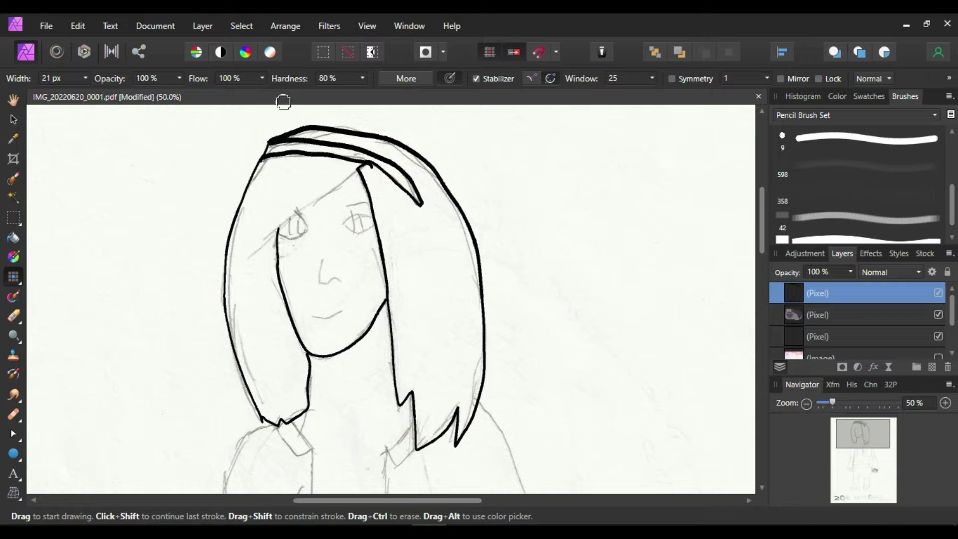
- Ink the fringe line sweeping from the headband down across the forehead
mouse_move(251, 242)
left_mouse_down()
mouse_move(357, 163)
mouse_move(252, 238)
left_mouse_up()
key("ctrl+z")
key("ctrl+z")
left_click_drag(358, 169, 253, 239)
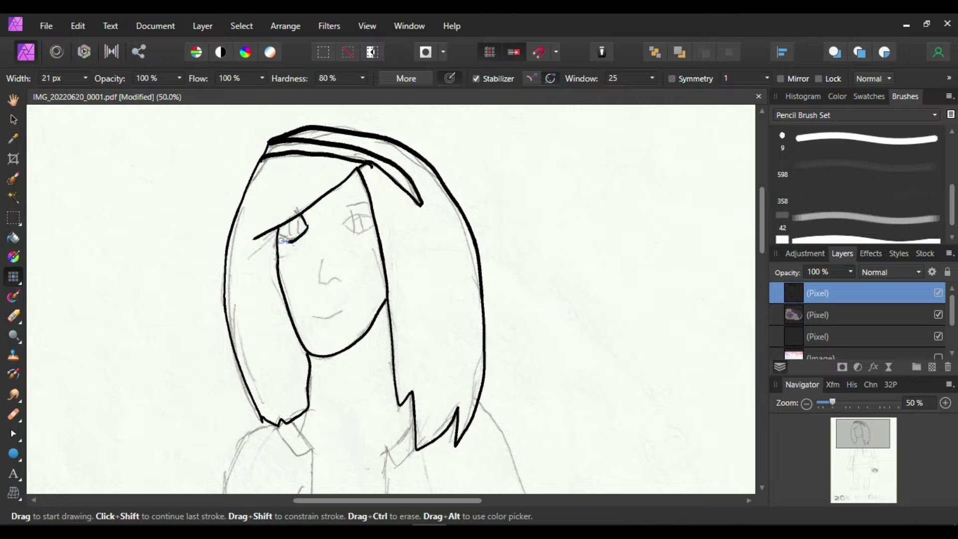
- Ink the facial features over the sketch: both eyes, the eyebrow, the nose and the mouth
key("ctrl+z")
mouse_move(292, 242)
left_mouse_down()
mouse_move(306, 224)
mouse_move(288, 239)
left_mouse_up()
key("ctrl+z")
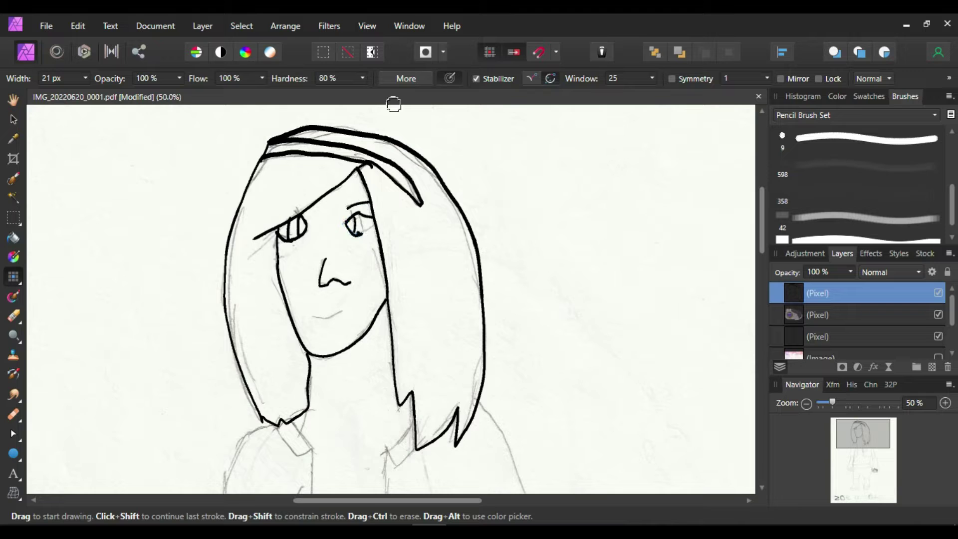
left_click_drag(318, 318, 343, 309)
key("ctrl+z")
key("ctrl+z")
left_click_drag(317, 317, 345, 308)
key("ctrl+z")
- Ink the jacket's right-hand front panel, its sleeve and the cuff
scroll(762, 252, "down", 5)
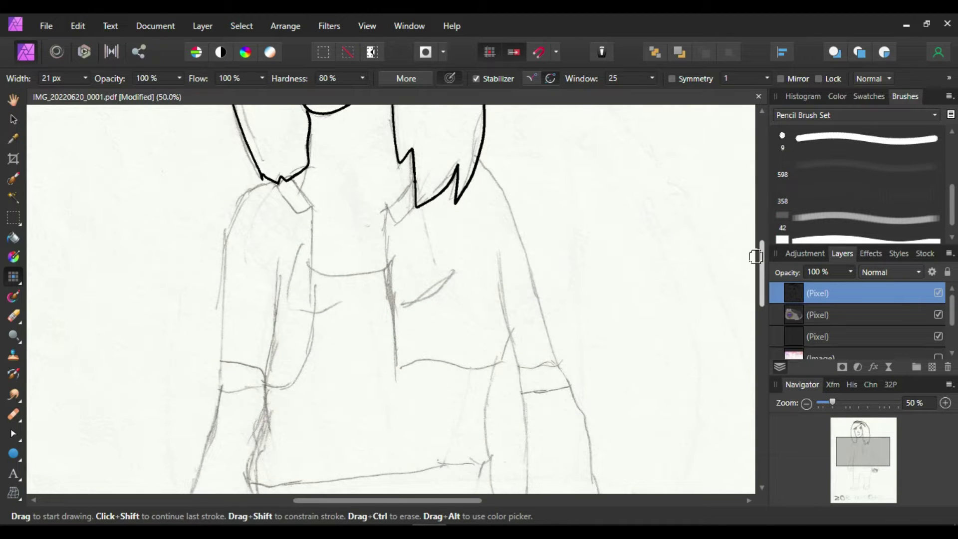
mouse_move(384, 213)
left_mouse_down()
mouse_move(389, 362)
mouse_move(462, 367)
mouse_move(502, 282)
mouse_move(498, 257)
left_mouse_up()
key("ctrl+z")
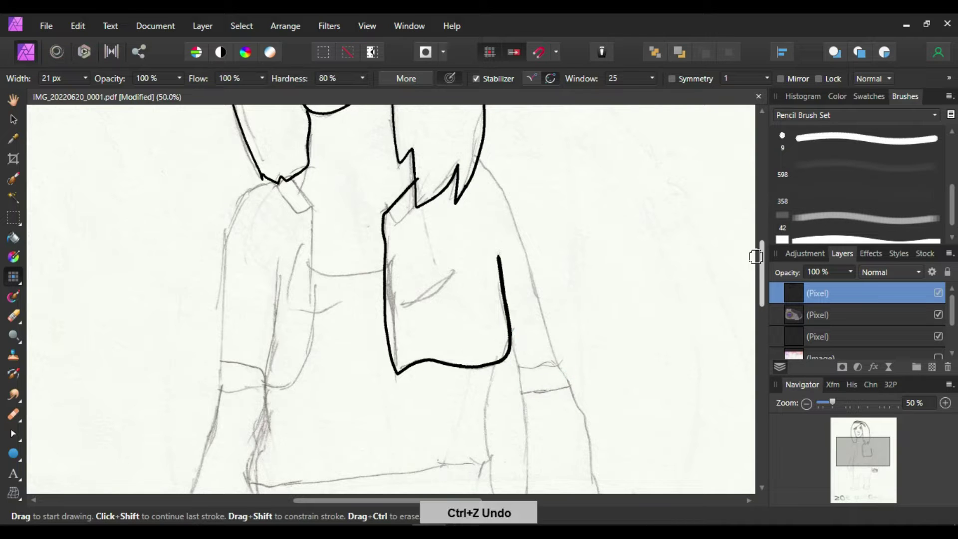
mouse_move(479, 156)
left_mouse_down()
mouse_move(534, 272)
mouse_move(553, 387)
mouse_move(511, 349)
mouse_move(567, 367)
left_mouse_up()
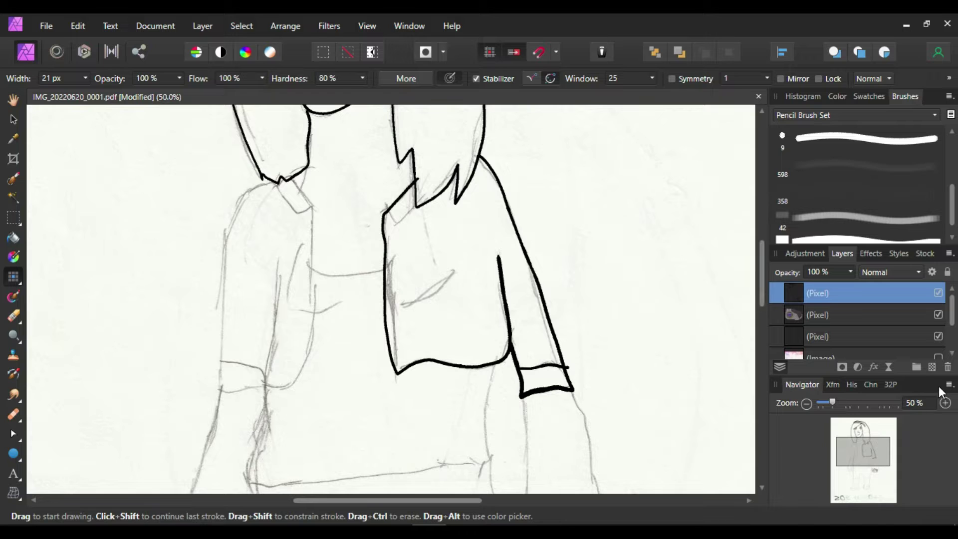
- Add a new pixel layer at 50% opacity and draw the two curved chest fold lines on it
left_click(932, 367)
left_click(850, 272)
left_click(802, 286)
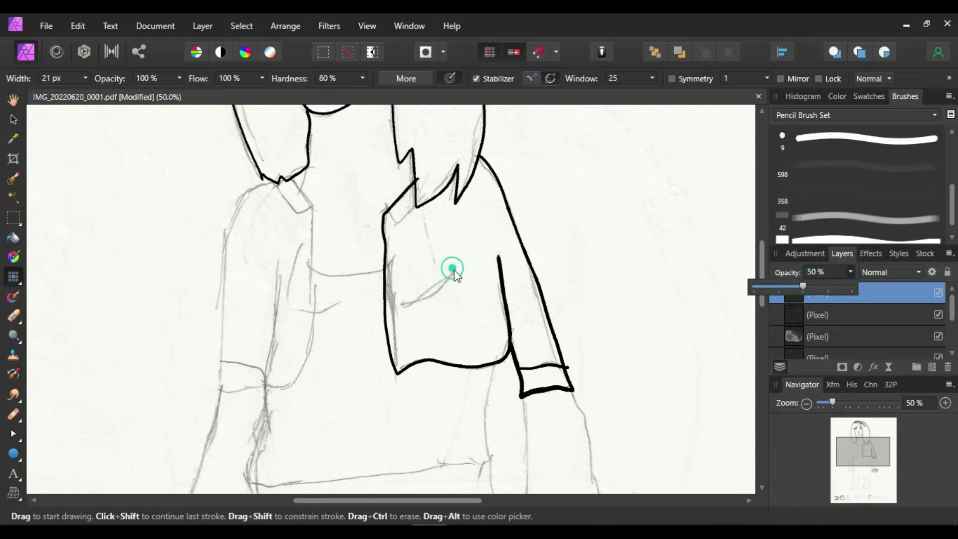
left_click_drag(459, 266, 398, 299)
left_click_drag(301, 244, 327, 303)
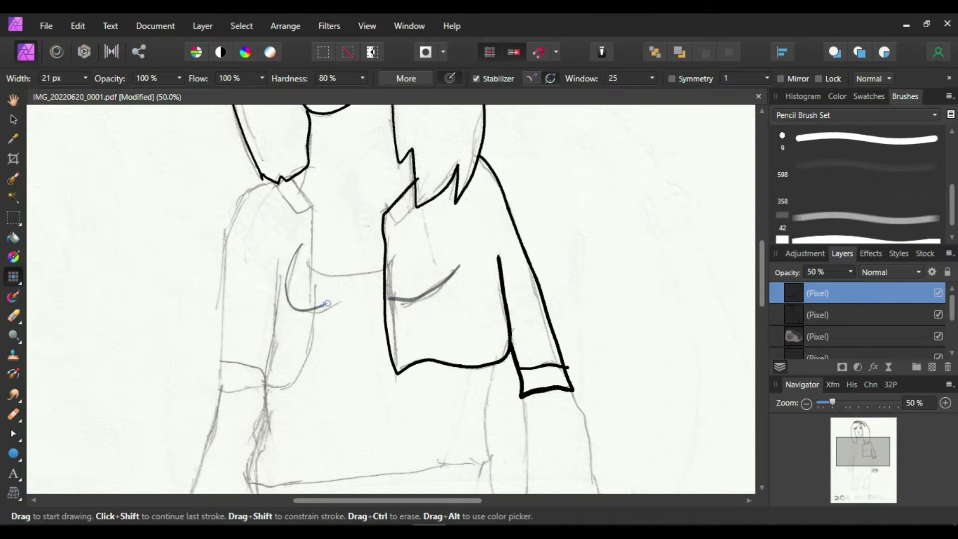
- On the main line-art layer, ink the right-hand collar flap and the curved neckline of the shirt
left_click(845, 316)
left_click_drag(396, 221, 416, 207)
left_click_drag(385, 269, 314, 275)
key("ctrl+z")
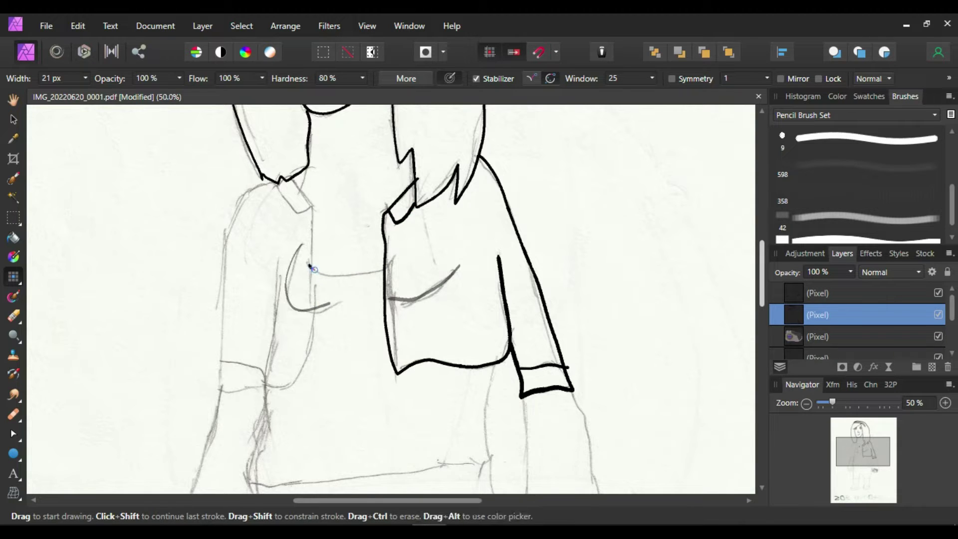
key("ctrl+z")
key("ctrl+shift+z")
key("ctrl+z")
key("ctrl+minus")
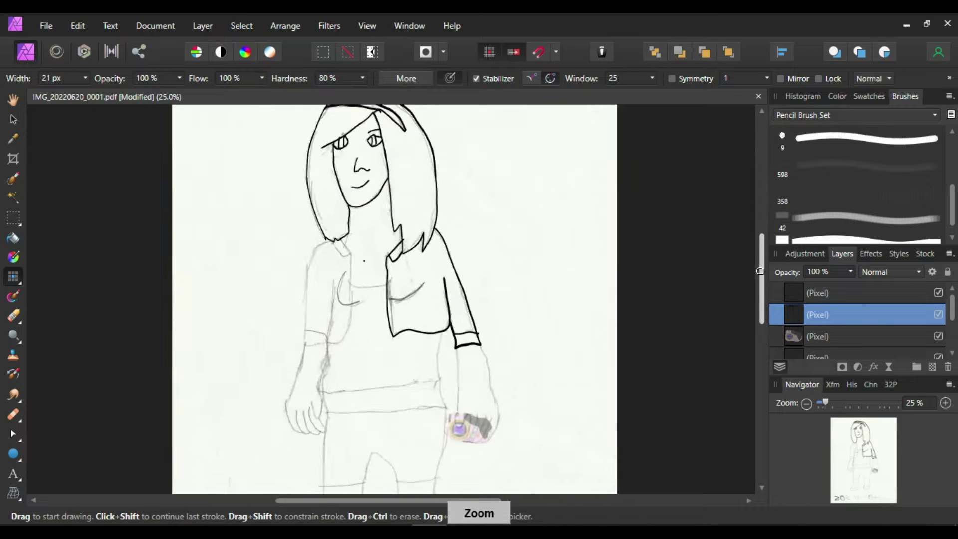
key("ctrl+plus")
key("ctrl+shift+z")
- Ink the jacket's left-hand side with its collar flap, front panel, sleeve and cuff
mouse_move(306, 200)
left_mouse_down()
mouse_move(311, 338)
mouse_move(272, 384)
mouse_move(263, 362)
mouse_move(270, 272)
left_mouse_up()
left_click_drag(277, 181, 309, 209)
mouse_move(274, 182)
left_mouse_down()
mouse_move(240, 200)
mouse_move(221, 392)
mouse_move(262, 385)
mouse_move(220, 365)
left_mouse_up()
- Ink both sides of the torso from the jacket hem down to the waistband
scroll(755, 294, "down", 5)
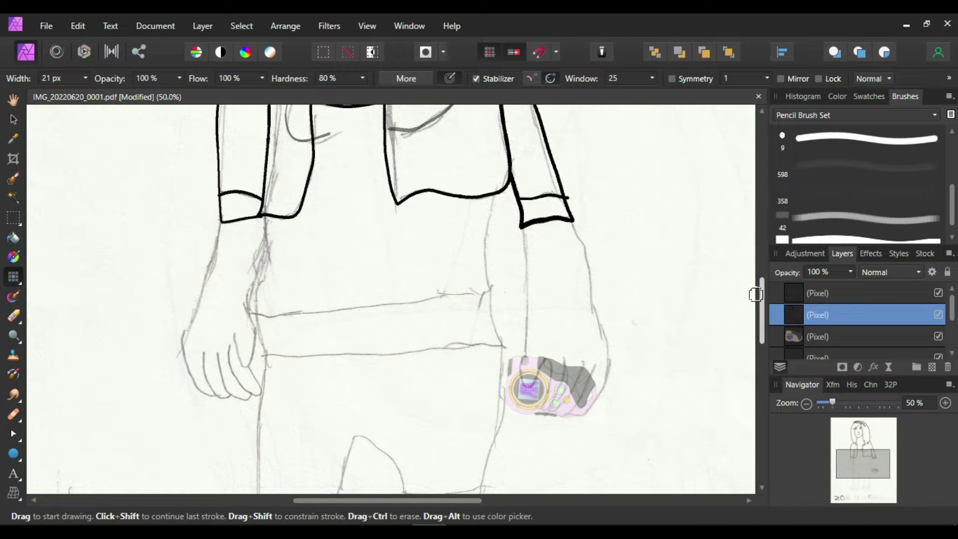
mouse_move(270, 224)
left_mouse_down()
mouse_move(256, 297)
mouse_move(269, 362)
left_mouse_up()
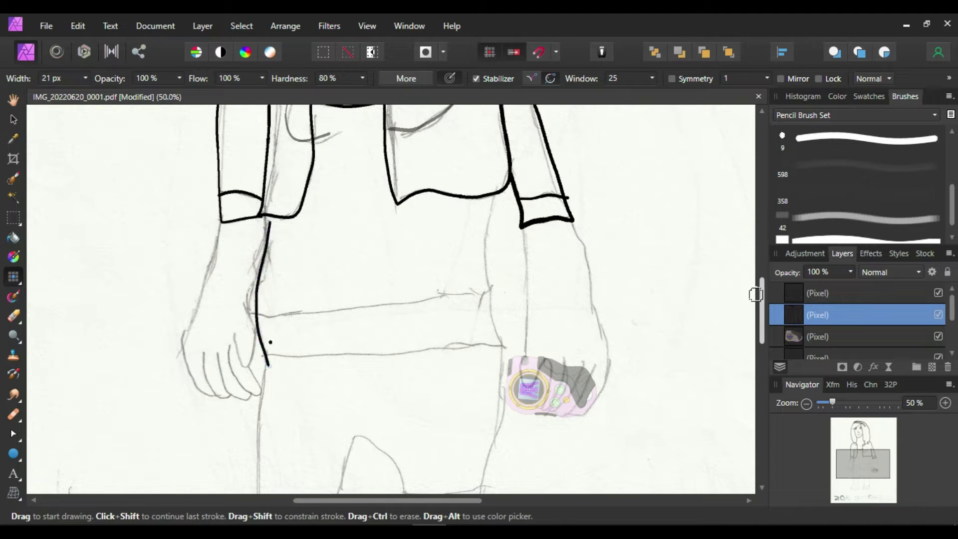
mouse_move(497, 335)
left_mouse_down()
mouse_move(486, 224)
mouse_move(499, 194)
left_mouse_up()
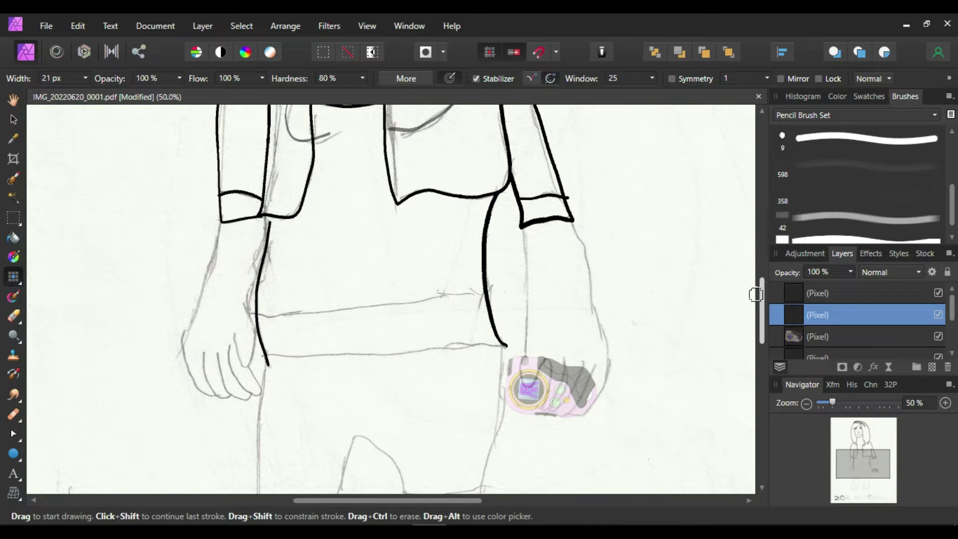
- Ink both forearms and hands, including the fingers wrapped around the handheld device
left_click_drag(244, 312, 235, 333)
mouse_move(262, 393)
left_mouse_down()
mouse_move(227, 359)
mouse_move(246, 394)
mouse_move(237, 401)
mouse_move(219, 348)
left_mouse_up()
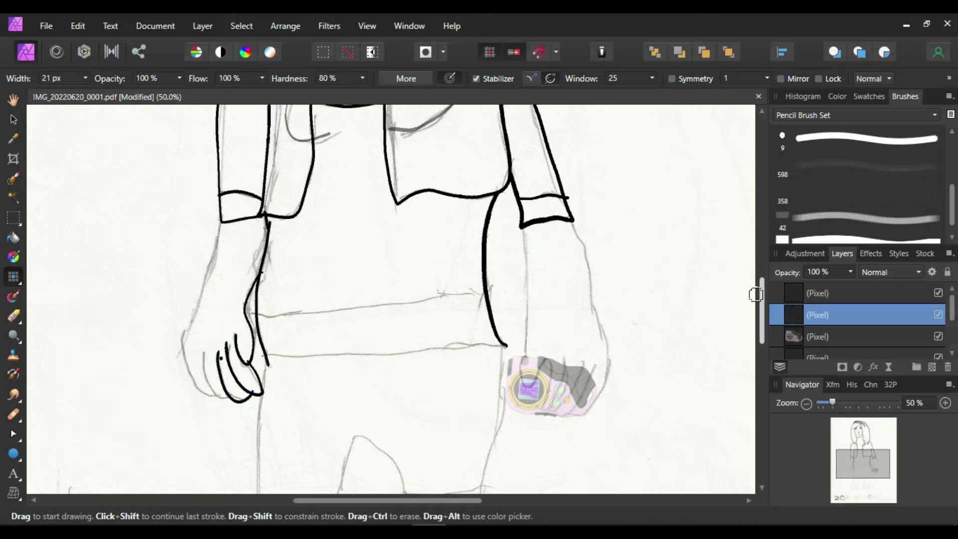
mouse_move(210, 386)
left_mouse_down()
mouse_move(184, 358)
mouse_move(221, 231)
mouse_move(190, 320)
mouse_move(198, 382)
mouse_move(186, 359)
mouse_move(216, 218)
mouse_move(215, 272)
mouse_move(186, 329)
mouse_move(196, 384)
mouse_move(218, 394)
mouse_move(184, 353)
mouse_move(226, 222)
left_mouse_up()
key("ctrl+z")
key("ctrl+z")
key("ctrl+z")
key("ctrl+z")
left_click_drag(524, 227, 526, 302)
mouse_move(574, 220)
left_mouse_down()
mouse_move(605, 391)
mouse_move(566, 420)
mouse_move(582, 360)
mouse_move(546, 412)
left_mouse_up()
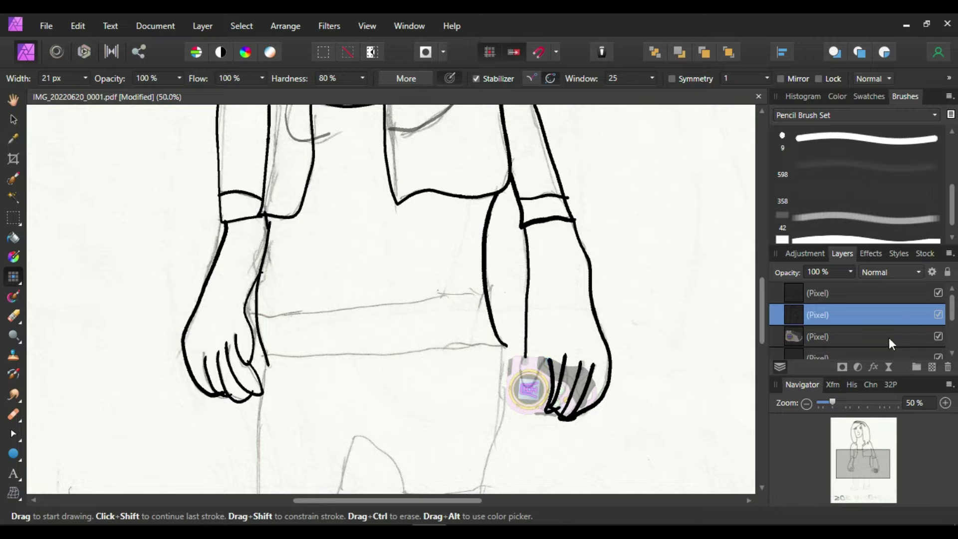
- Draw the thumb on the pixel layer beneath the device and set the device layer's opacity to 100%
left_click(838, 354)
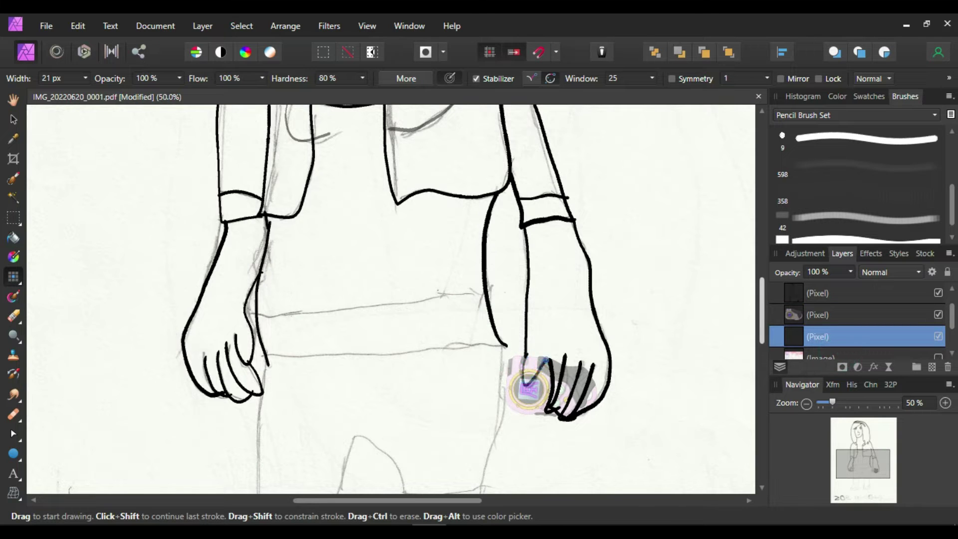
left_click(857, 316)
left_click(850, 272)
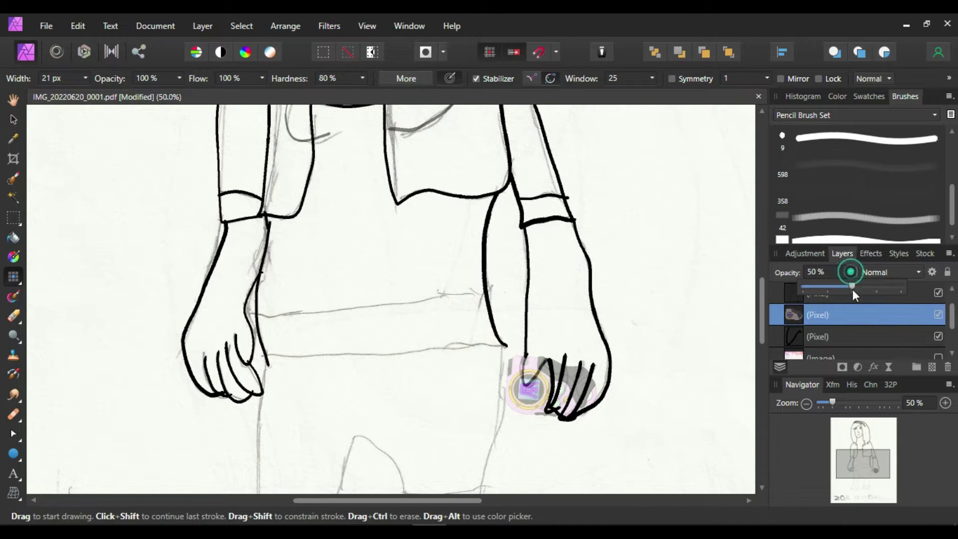
left_click_drag(851, 286, 902, 282)
- Return to the main line-art layer and ink the upper and lower edges of the waistband
left_click(766, 234)
left_click(842, 295)
left_click(952, 288)
left_click(868, 290)
left_click(864, 315)
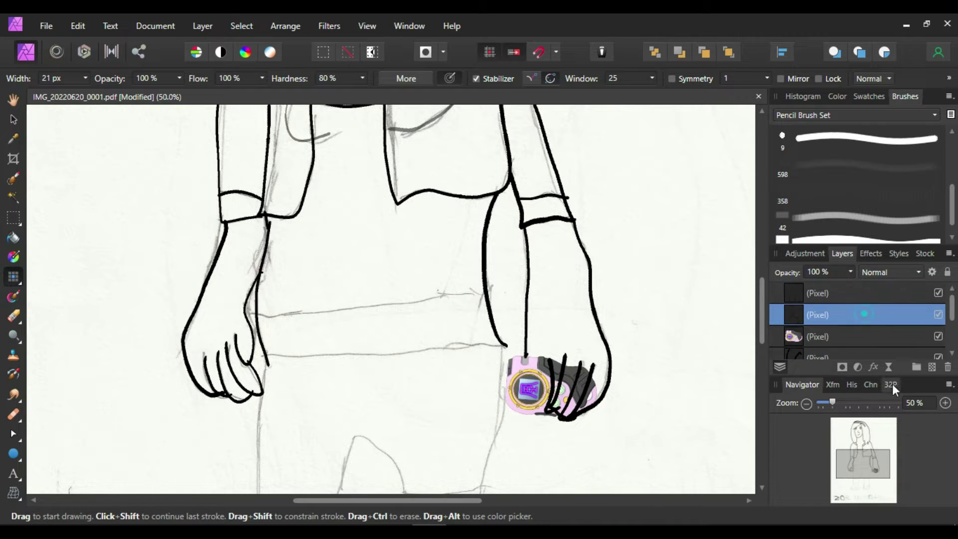
left_click_drag(271, 353, 506, 345)
mouse_move(485, 296)
left_mouse_down()
mouse_move(273, 309)
mouse_move(393, 310)
mouse_move(487, 295)
left_mouse_up()
key("ctrl+z")
- Ink the outline of the shorts from the waistband down to the leg hems, redoing uneven strokes
left_click_drag(759, 272, 757, 306)
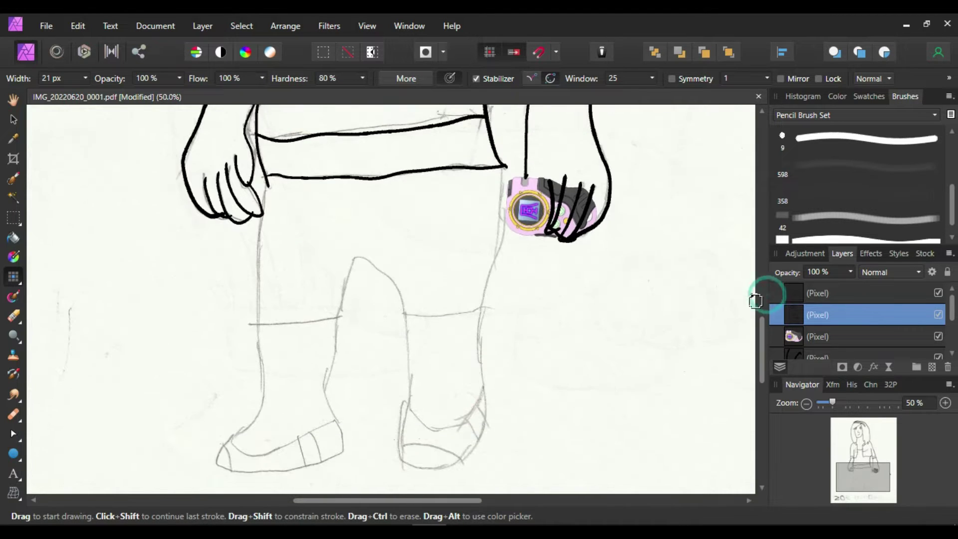
mouse_move(503, 167)
left_mouse_down()
mouse_move(491, 282)
mouse_move(477, 310)
mouse_move(435, 313)
mouse_move(404, 310)
mouse_move(376, 268)
mouse_move(342, 295)
mouse_move(341, 312)
mouse_move(301, 322)
mouse_move(252, 316)
mouse_move(270, 186)
left_mouse_up()
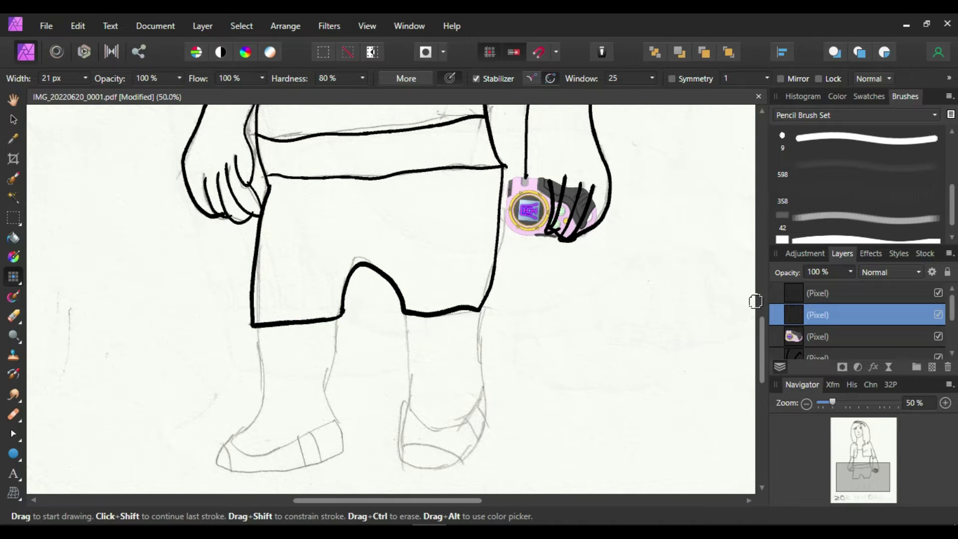
key("ctrl+z")
mouse_move(502, 167)
left_mouse_down()
mouse_move(479, 309)
mouse_move(430, 317)
mouse_move(353, 261)
mouse_move(337, 313)
mouse_move(260, 269)
left_mouse_up()
key("ctrl+z")
mouse_move(270, 181)
left_mouse_down()
mouse_move(256, 325)
mouse_move(325, 320)
mouse_move(257, 321)
left_mouse_up()
key("ctrl+z")
- Ink the right-hand leg below the shorts and redraw the hem across it
mouse_move(408, 318)
left_mouse_down()
mouse_move(411, 351)
mouse_move(461, 432)
mouse_move(476, 399)
left_mouse_up()
key("ctrl+z")
mouse_move(484, 308)
left_mouse_down()
mouse_move(483, 393)
mouse_move(450, 429)
mouse_move(403, 381)
left_mouse_up()
key("ctrl+z")
mouse_move(408, 317)
left_mouse_down()
mouse_move(431, 430)
mouse_move(480, 400)
left_mouse_up()
key("ctrl+z")
mouse_move(481, 302)
left_mouse_down()
mouse_move(482, 385)
mouse_move(443, 427)
mouse_move(407, 387)
mouse_move(402, 310)
mouse_move(408, 380)
mouse_move(442, 427)
mouse_move(484, 377)
mouse_move(480, 360)
mouse_move(473, 408)
mouse_move(429, 426)
mouse_move(404, 337)
mouse_move(409, 401)
mouse_move(447, 422)
left_mouse_up()
key("ctrl+z")
key("ctrl+z")
key("ctrl+z")
key("ctrl+z")
mouse_move(407, 315)
left_mouse_down()
mouse_move(439, 429)
mouse_move(482, 377)
mouse_move(480, 310)
left_mouse_up()
- Ink the right-hand shoe with its opening, toe cap and strap
mouse_move(485, 387)
left_mouse_down()
mouse_move(479, 443)
mouse_move(413, 466)
mouse_move(405, 397)
left_mouse_up()
key("ctrl+z")
mouse_move(407, 444)
left_mouse_down()
mouse_move(460, 459)
mouse_move(470, 420)
left_mouse_up()
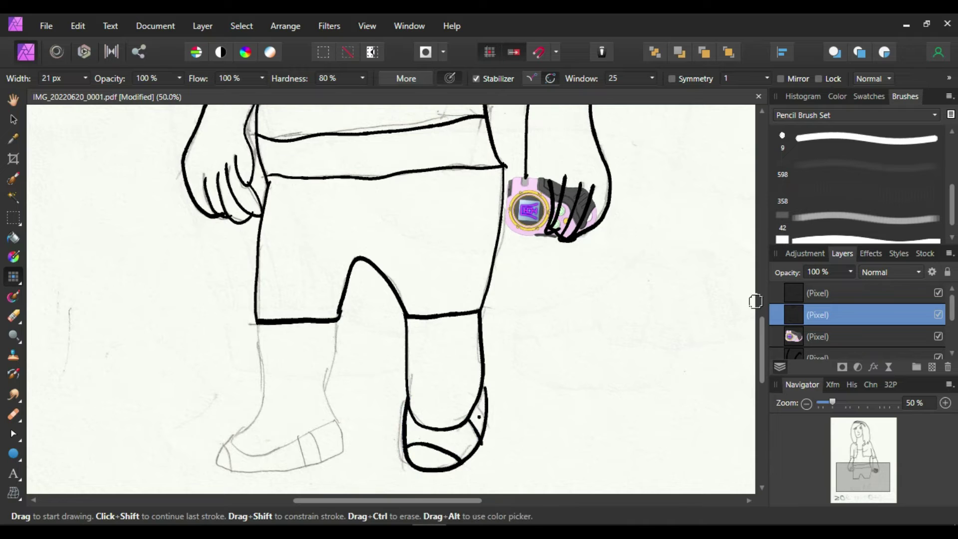
- Ink the left-hand leg with the outer shape of its shoe, and redraw the hem above it
mouse_move(337, 320)
left_mouse_down()
mouse_move(331, 364)
mouse_move(341, 462)
mouse_move(220, 442)
mouse_move(259, 329)
mouse_move(261, 385)
mouse_move(235, 413)
left_mouse_up()
key("ctrl+z")
key("ctrl+z")
left_click_drag(259, 325, 269, 463)
key("ctrl+z")
mouse_move(259, 321)
left_mouse_down()
mouse_move(260, 377)
mouse_move(225, 469)
mouse_move(286, 464)
mouse_move(261, 422)
mouse_move(284, 462)
mouse_move(342, 451)
left_mouse_up()
key("ctrl+z")
key("ctrl+z")
mouse_move(340, 315)
left_mouse_down()
mouse_move(323, 388)
mouse_move(262, 476)
mouse_move(254, 322)
left_mouse_up()
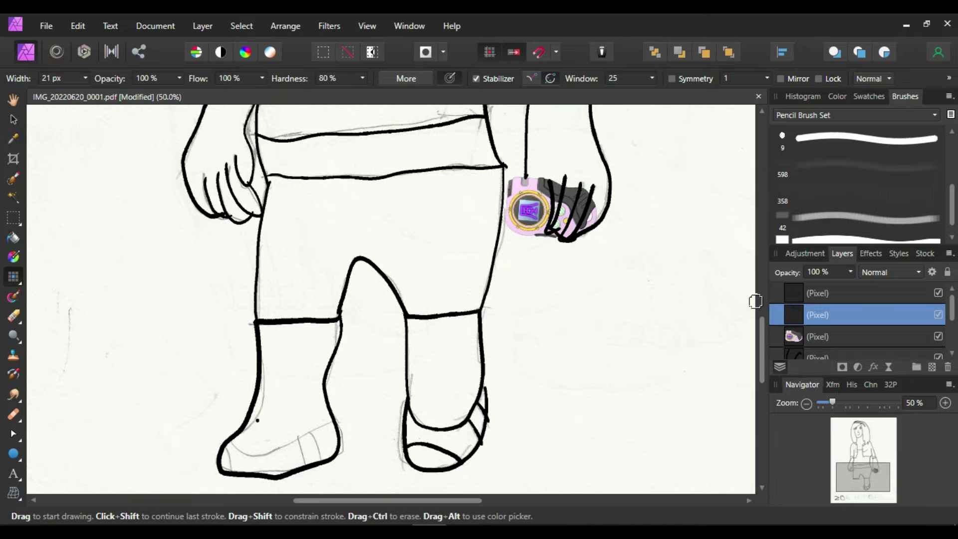
- Add the opening and toe cap lines to the left-hand shoe
left_click_drag(247, 452, 335, 420)
left_click_drag(225, 443, 230, 472)
scroll(755, 301, "up", 10)
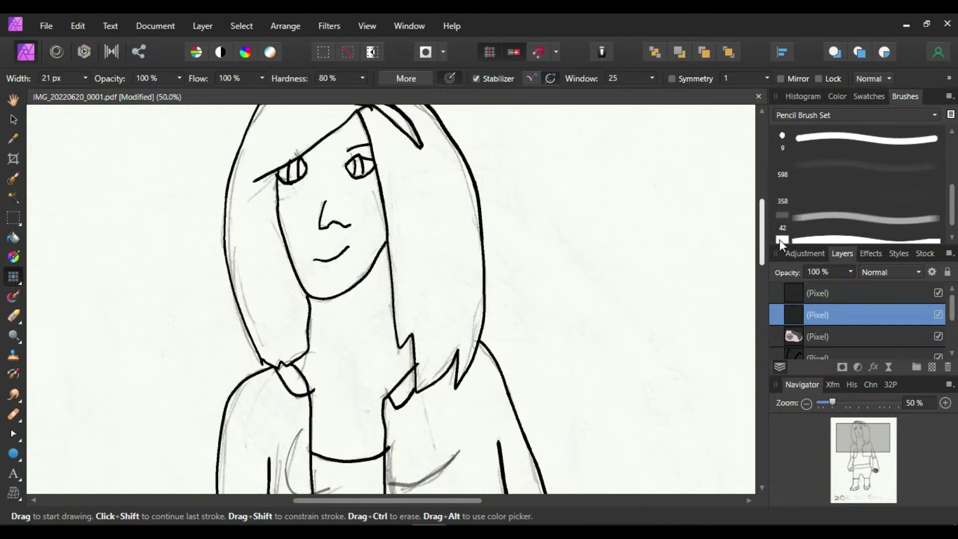
- Create a layer group and gather the drawing's pixel layers in it above the two image layers
left_click(893, 355)
left_click(917, 367)
left_click_drag(863, 313, 867, 339)
left_click_drag(766, 230, 768, 319)
left_click_drag(840, 288, 840, 312)
left_click(952, 288)
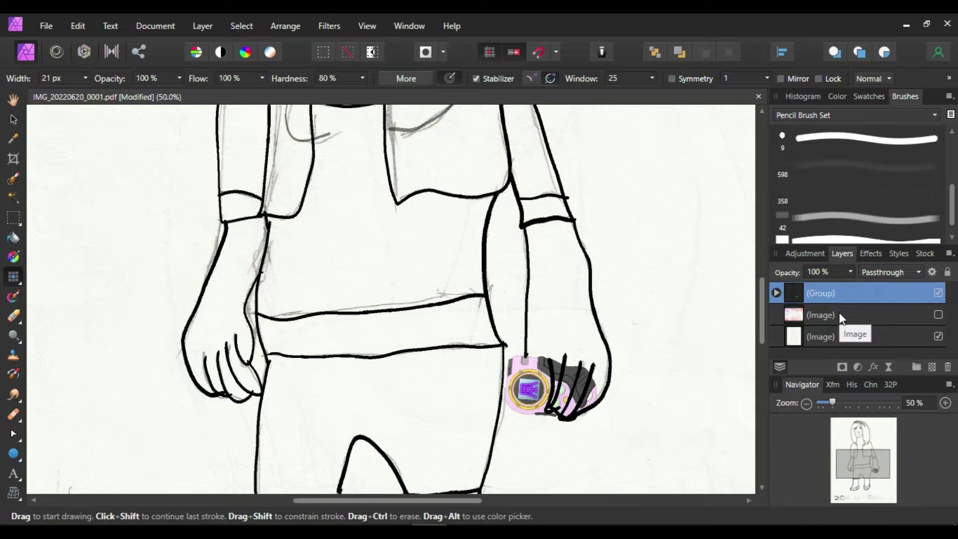
- Expand the new layer group and toggle a layer's visibility to check what the group contains
left_click(809, 294)
left_click(794, 295)
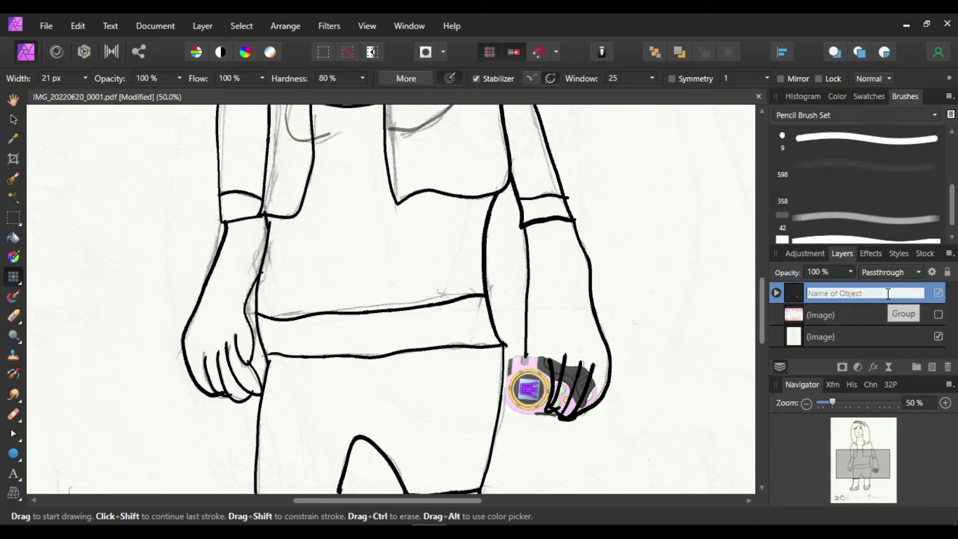
left_click(777, 293)
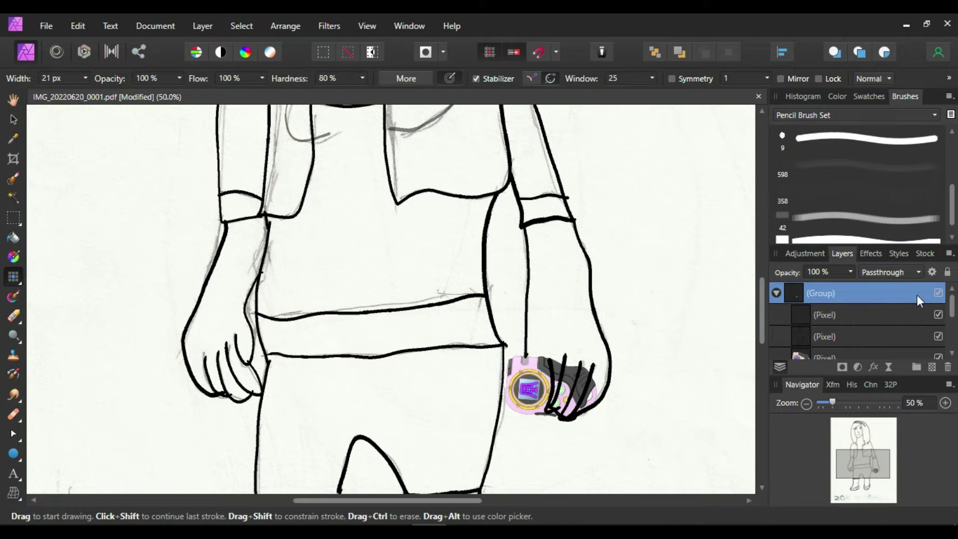
left_click(938, 355)
left_click(938, 335)
left_click(938, 335)
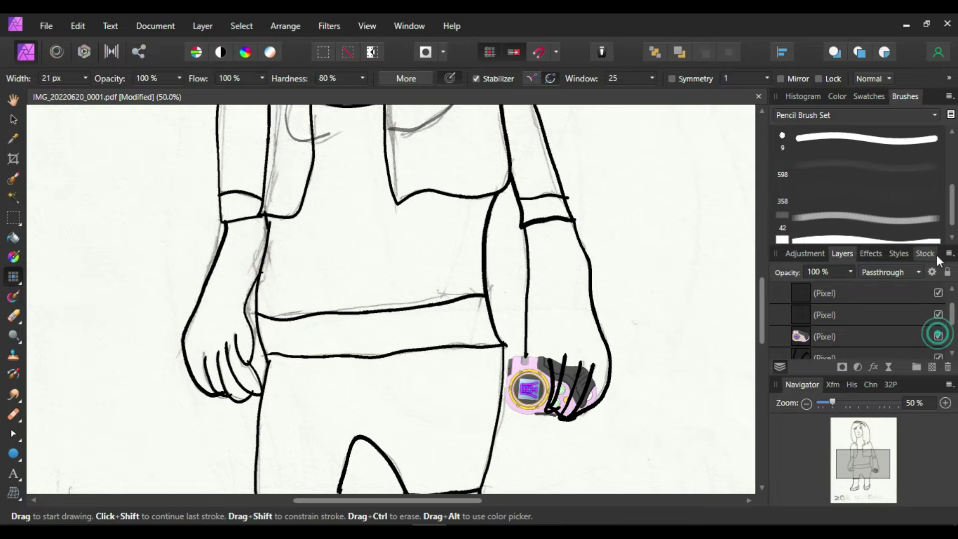
left_click_drag(952, 322, 952, 314)
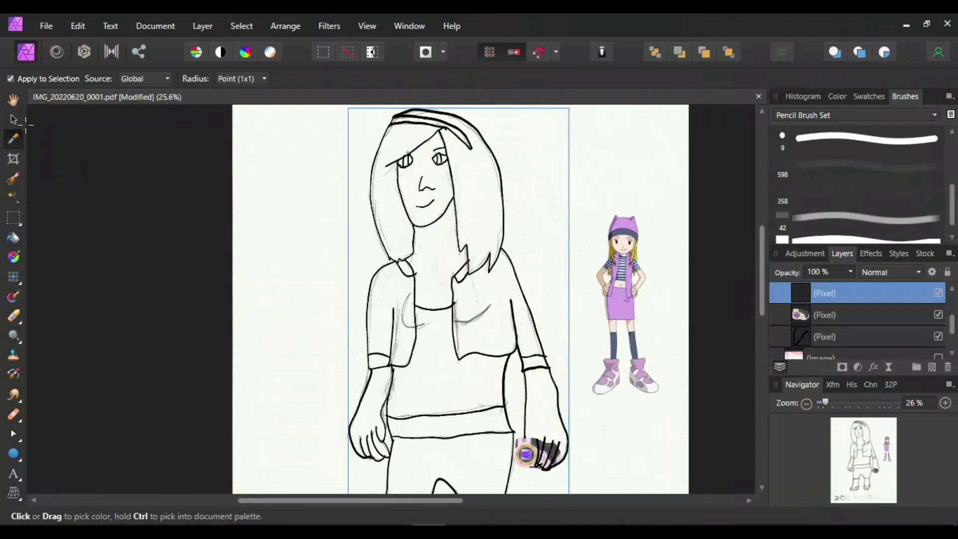
- Sample the reference character's skin tone, RGB 251, 233, 218, and ready the brush at the hand holding the device
left_click_drag(633, 236, 631, 256)
left_click(837, 96)
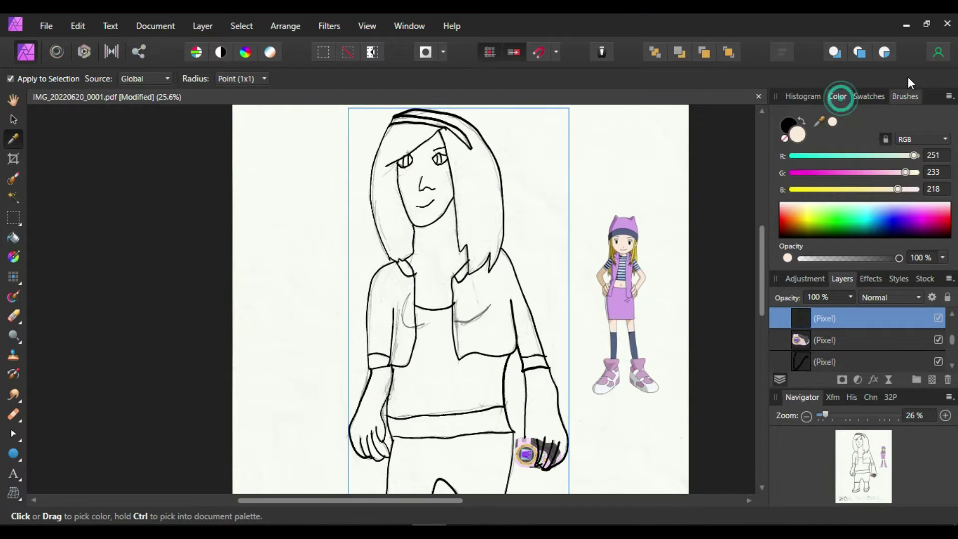
key("b")
left_click(946, 415)
left_click(945, 416)
left_click_drag(763, 261, 777, 354)
left_click_drag(391, 501, 484, 501)
key("x")
- Try a skin-tone stroke on the hand holding the device, set the brush opacity to 100% and undo that stroke
left_click_drag(511, 197, 519, 118)
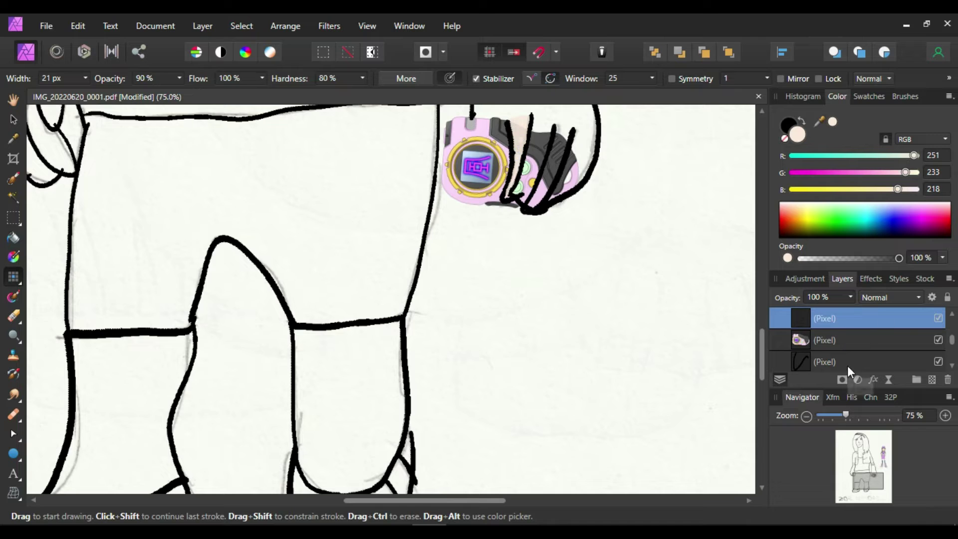
left_click(179, 79)
left_click_drag(181, 93, 586, 26)
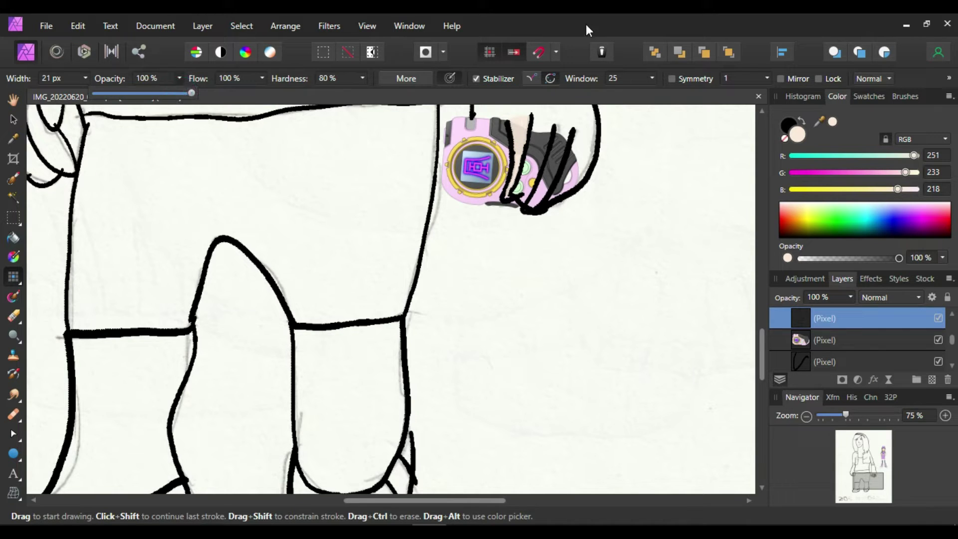
key("ctrl+z")
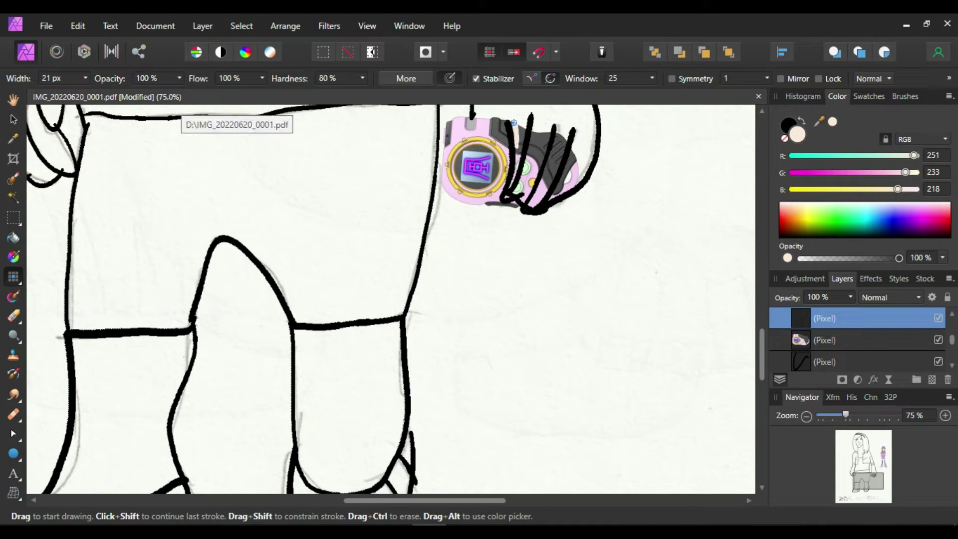
- Paint the finger nearest the device's screen with the skin tone and undo the strokes on the next finger
left_click_drag(518, 146, 506, 199)
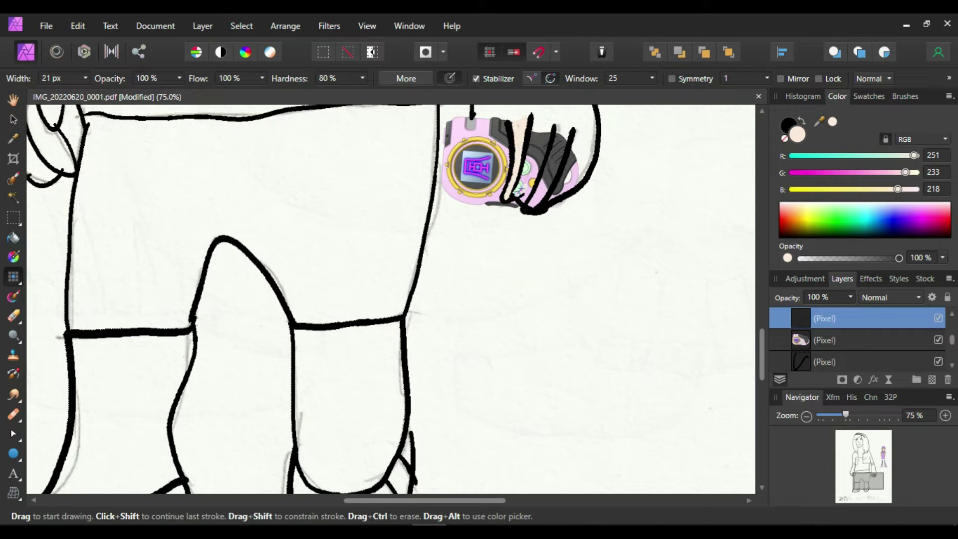
left_click_drag(526, 166, 541, 158)
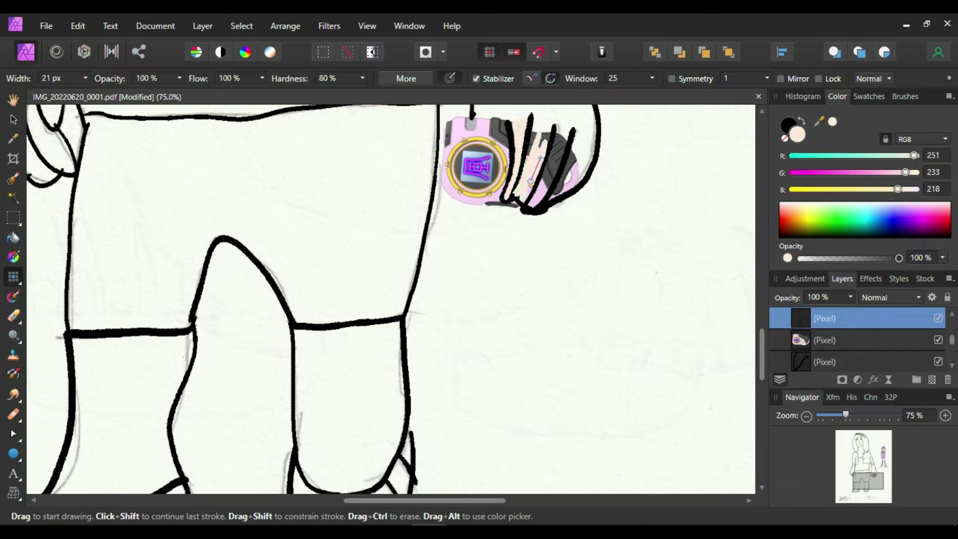
left_click_drag(517, 194, 530, 145)
key("ctrl+minus")
key("ctrl+z")
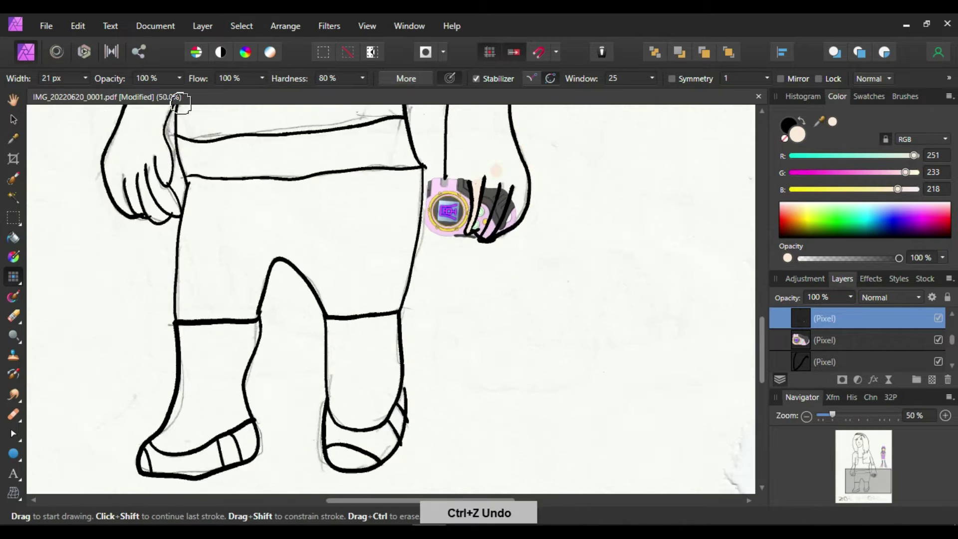
- Paint the remaining fingers and the outer part of the hand over the device with the skin tone
double_click(944, 415)
left_click_drag(762, 361, 761, 335)
left_click(945, 416)
left_click_drag(472, 500, 497, 500)
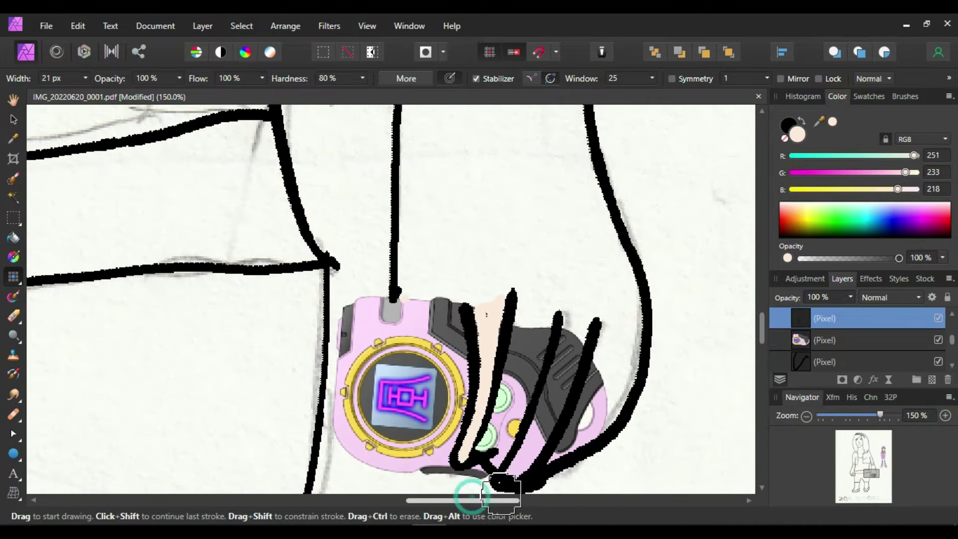
mouse_move(477, 310)
left_mouse_down()
mouse_move(506, 294)
mouse_move(534, 299)
mouse_move(551, 339)
mouse_move(504, 450)
mouse_move(483, 444)
mouse_move(521, 299)
mouse_move(530, 337)
left_mouse_up()
left_click_drag(530, 354, 506, 419)
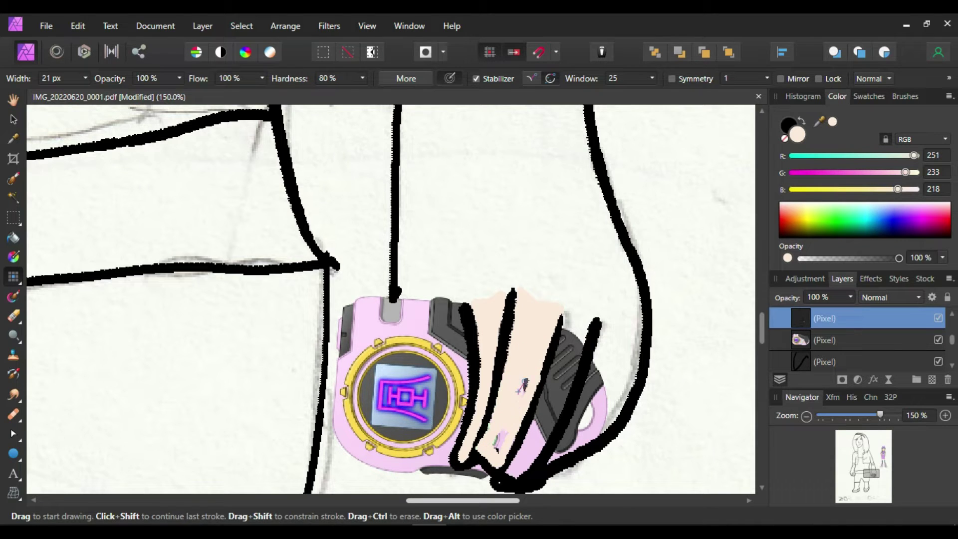
mouse_move(513, 472)
left_mouse_down()
mouse_move(556, 412)
mouse_move(580, 349)
left_mouse_up()
mouse_move(566, 311)
left_mouse_down()
mouse_move(543, 418)
mouse_move(570, 366)
mouse_move(526, 455)
left_mouse_up()
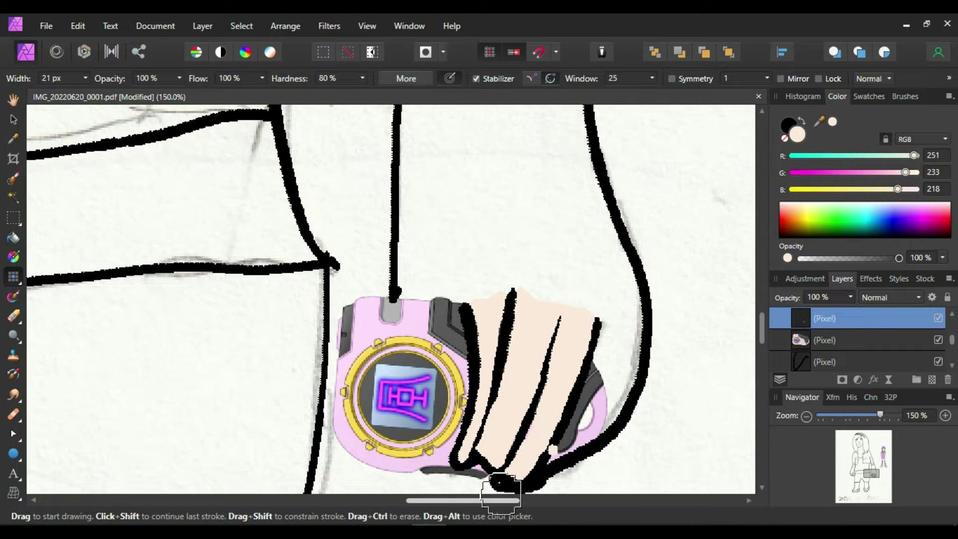
mouse_move(596, 428)
left_mouse_down()
mouse_move(641, 327)
mouse_move(601, 352)
mouse_move(562, 449)
mouse_move(622, 345)
left_mouse_up()
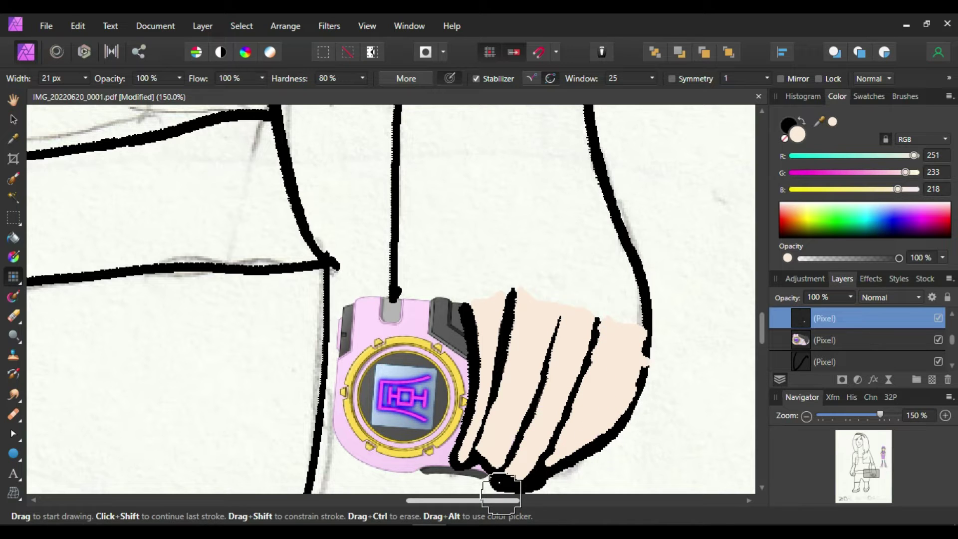
- Rasterize the layer group that holds the drawing into a single pixel layer
scroll(860, 319, "up", 2)
right_click(859, 335)
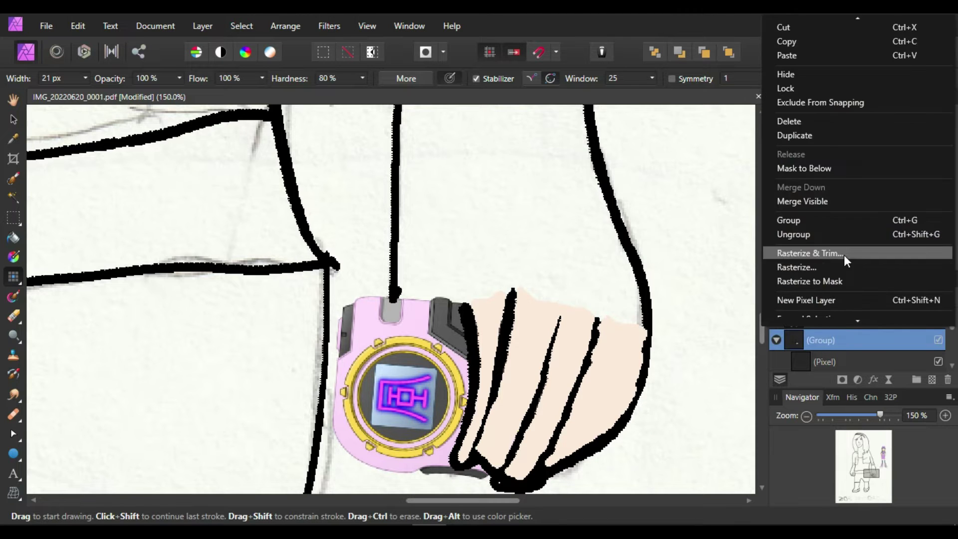
left_click(813, 272)
scroll(499, 261, "down", 5)
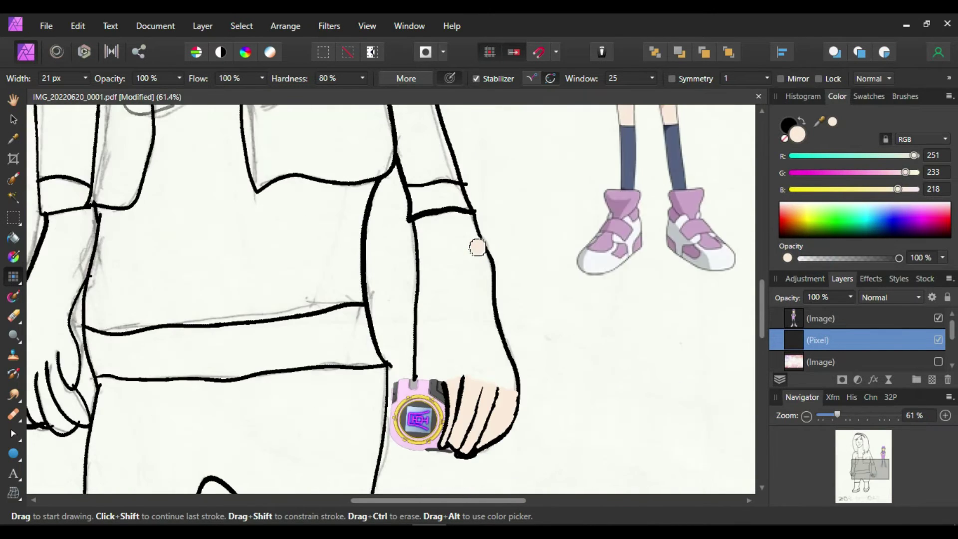
- Flood fill the forearm above the device with the skin tone, RGB 251, 233, 218
scroll(477, 248, "up", 3)
left_click(15, 137)
left_click(14, 237)
left_click(444, 279)
left_click(806, 416)
left_click(806, 416)
left_click(806, 417)
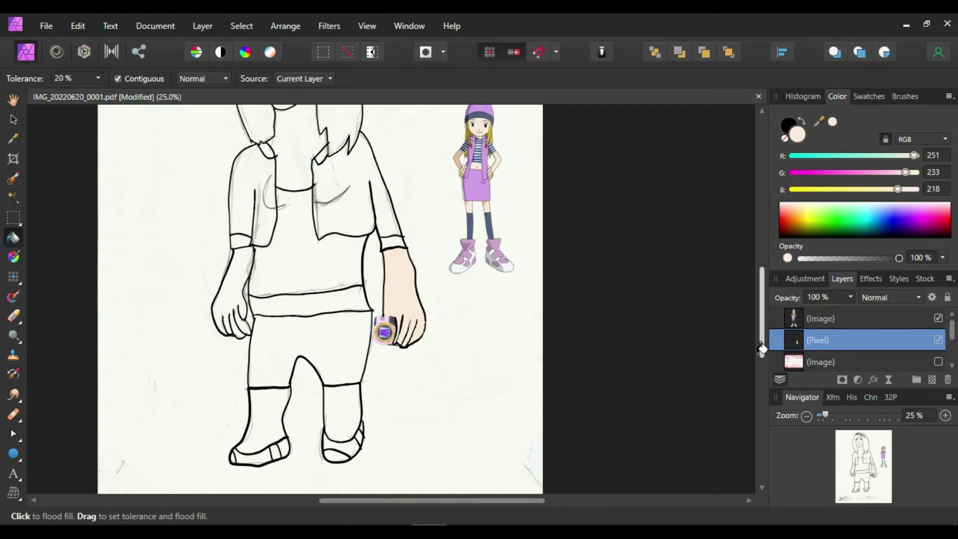
- Flood fill the other forearm and hand, the bare midriff, the legs, neck and face with the same skin tone
left_click(236, 285)
left_click(242, 325)
left_click(311, 303)
left_click_drag(763, 344, 763, 297)
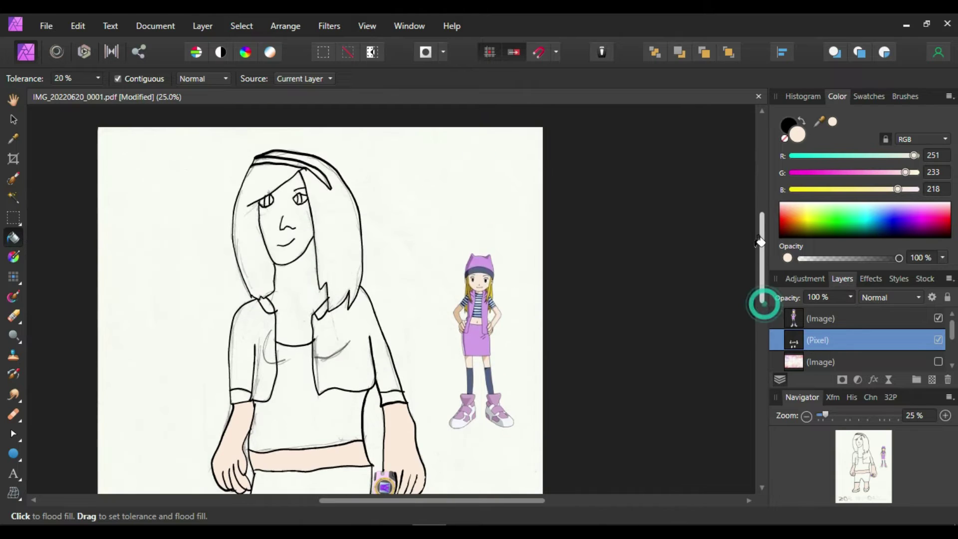
- Sample a colour on the reference character and adjust it to an eye green, RGB 45, 123, 57
left_click(14, 139)
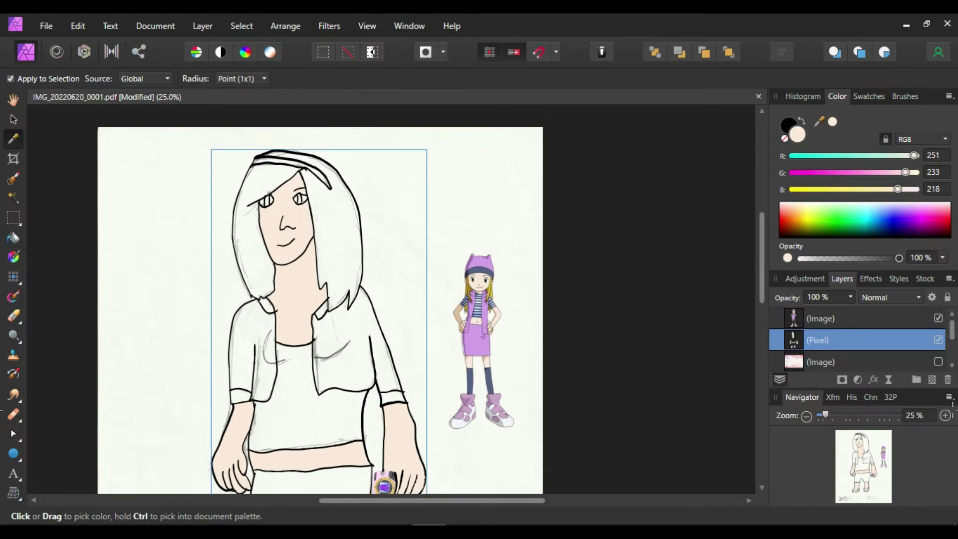
left_click(946, 415)
left_click(945, 415)
left_click(720, 224)
left_click_drag(826, 172, 852, 174)
left_click(806, 416)
left_click(806, 416)
left_click(15, 238)
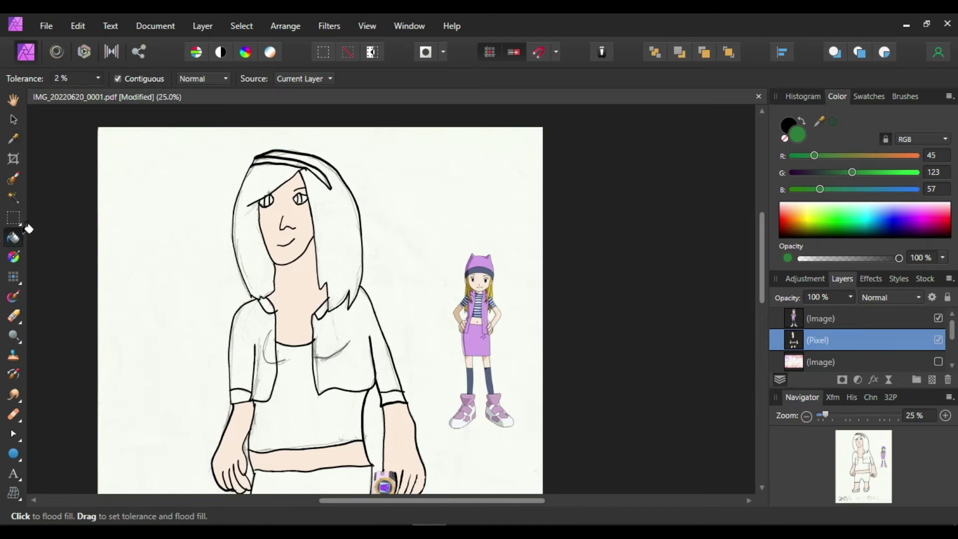
- Flood fill the irises of both eyes with the green at 2% tolerance
key("ctrl+z")
left_click(945, 415)
left_click_drag(763, 241, 759, 194)
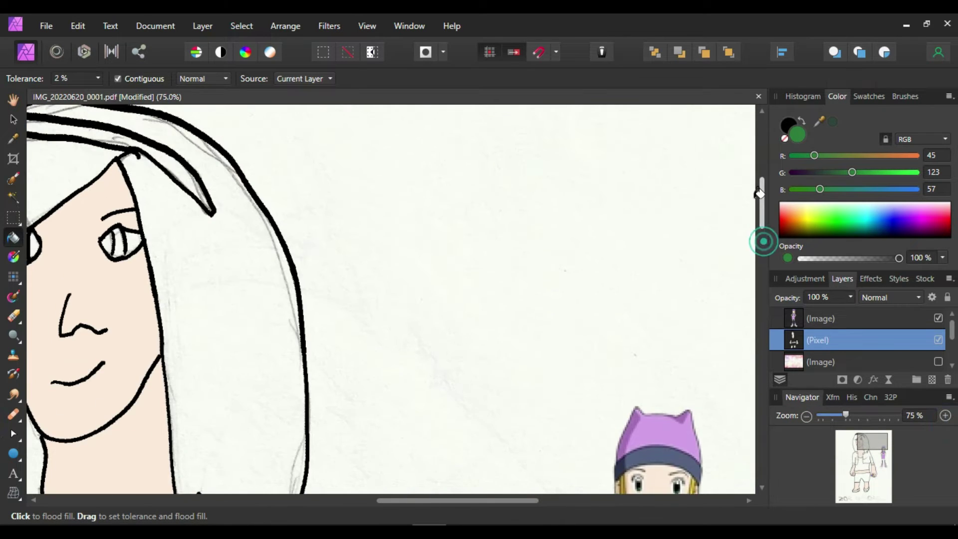
left_click_drag(457, 502, 406, 507)
left_click(182, 248)
left_click(13, 276)
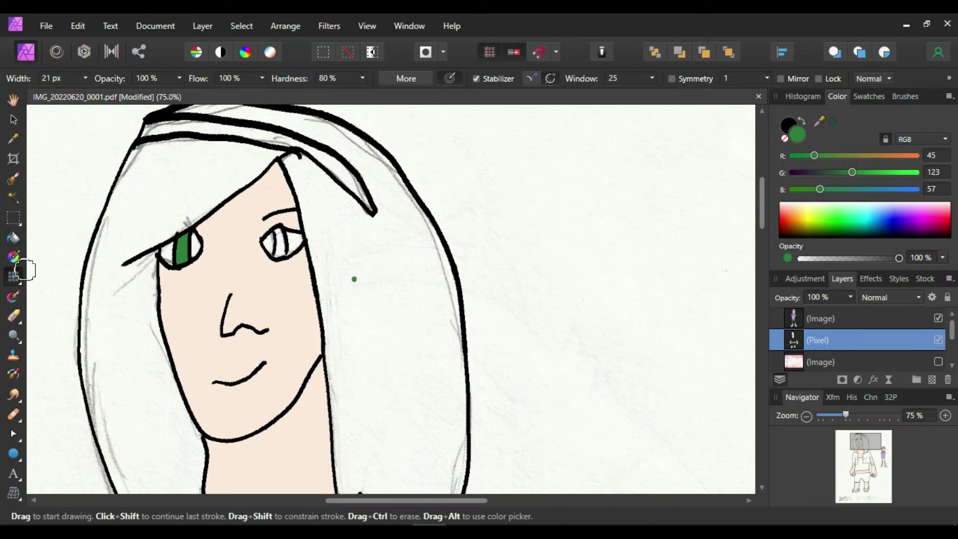
left_click(790, 124)
left_click(13, 238)
key("x")
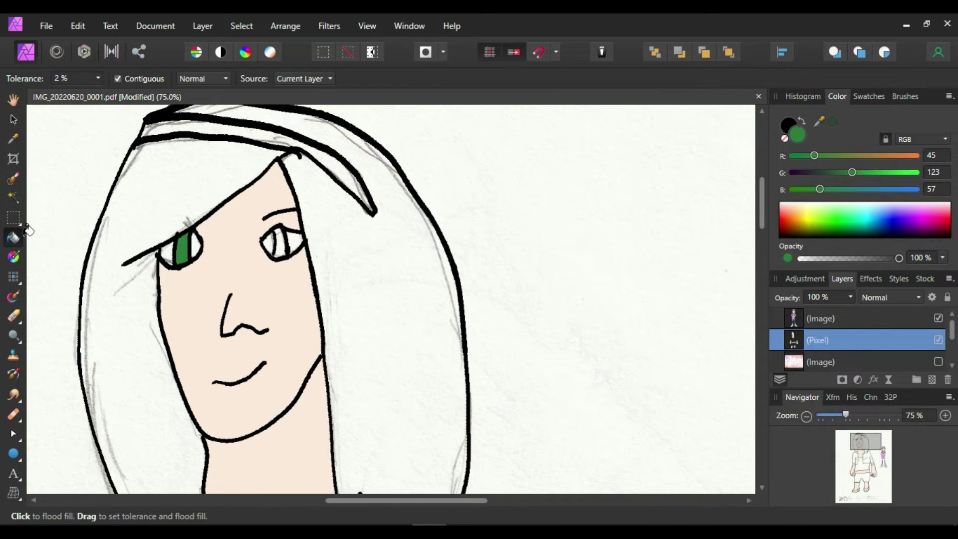
- Flood fill the outer eye sections with white and the sections beside the nose with near-black, RGB 26, 23, 32
left_click(840, 208)
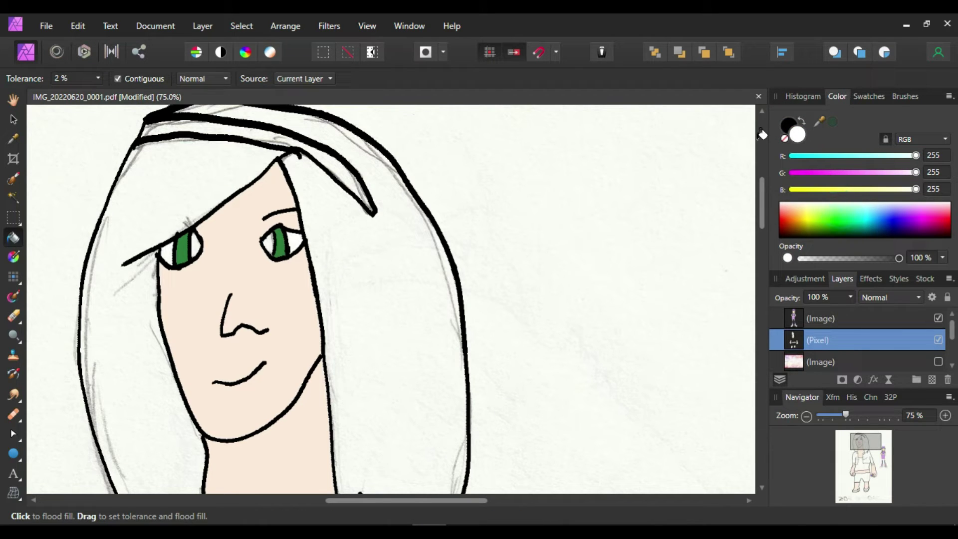
left_click(811, 235)
left_click(805, 155)
left_click(804, 172)
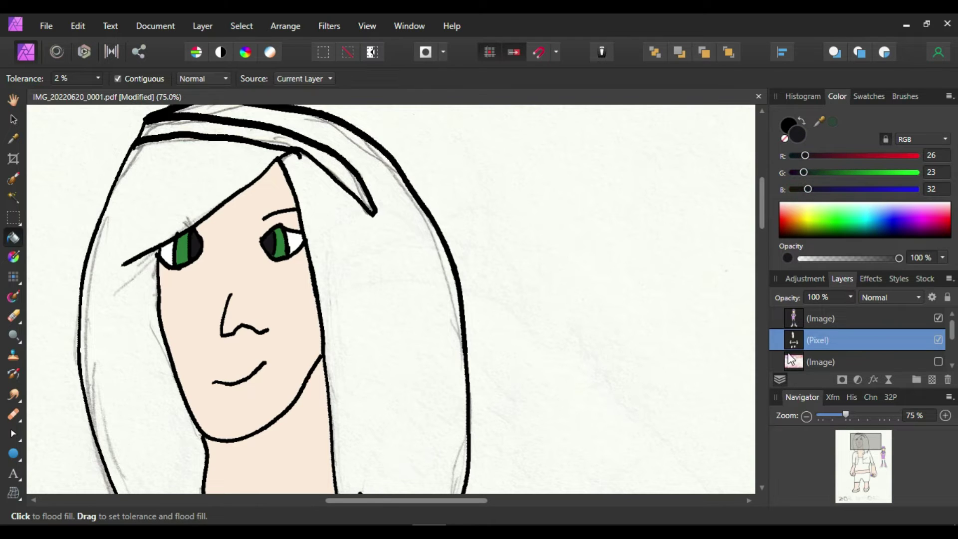
- Sample the reference character's blonde, RGB 217, 185, 51, and flood fill all hair sections with it
double_click(806, 416)
left_click(14, 138)
left_click_drag(542, 366, 544, 370)
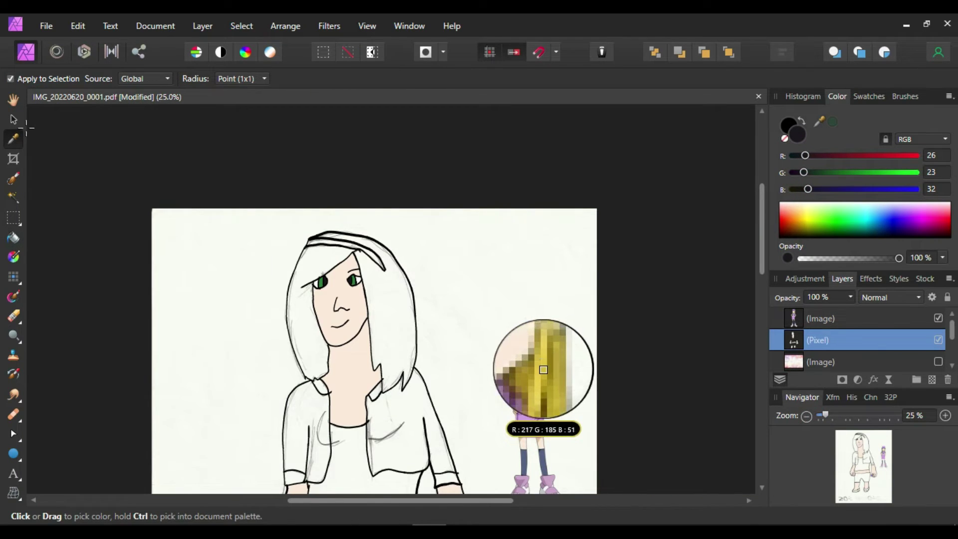
left_click(13, 238)
left_click(391, 309)
left_click(302, 312)
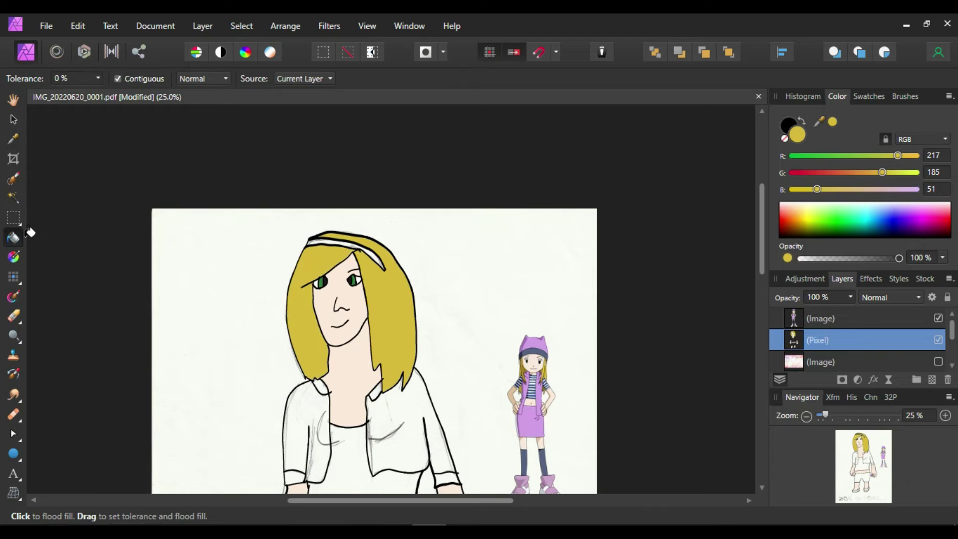
- Sample the reference hat's purple, RGB 210, 159, 235, and flood fill the headband, toe caps and shoe straps
left_click(14, 137)
left_click(535, 347)
left_click(13, 178)
left_click(13, 238)
left_click(345, 247)
left_click_drag(762, 234, 755, 326)
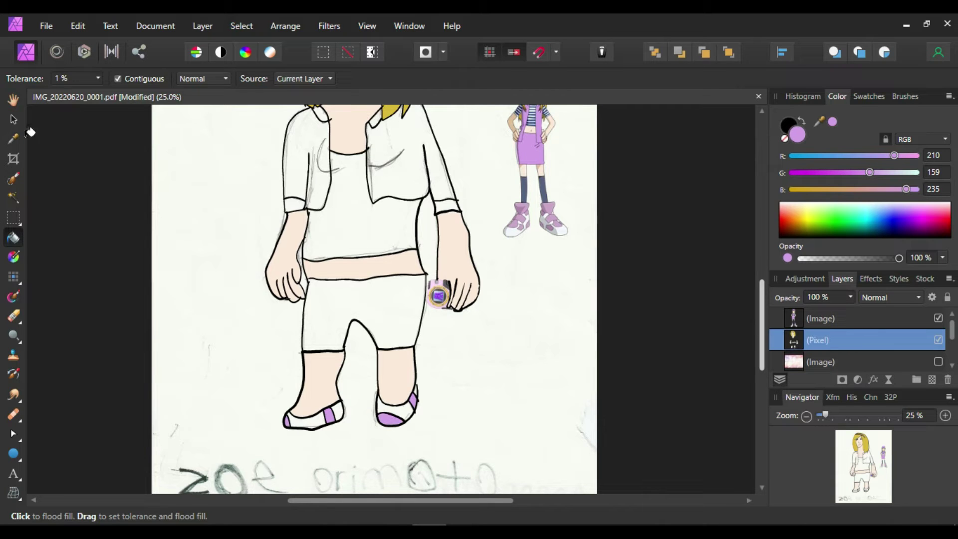
- Sample the reference shoe's white, RGB 245, 248, 249, and flood fill the shoe uppers, undoing the faulty fills
key("i")
left_click(545, 215)
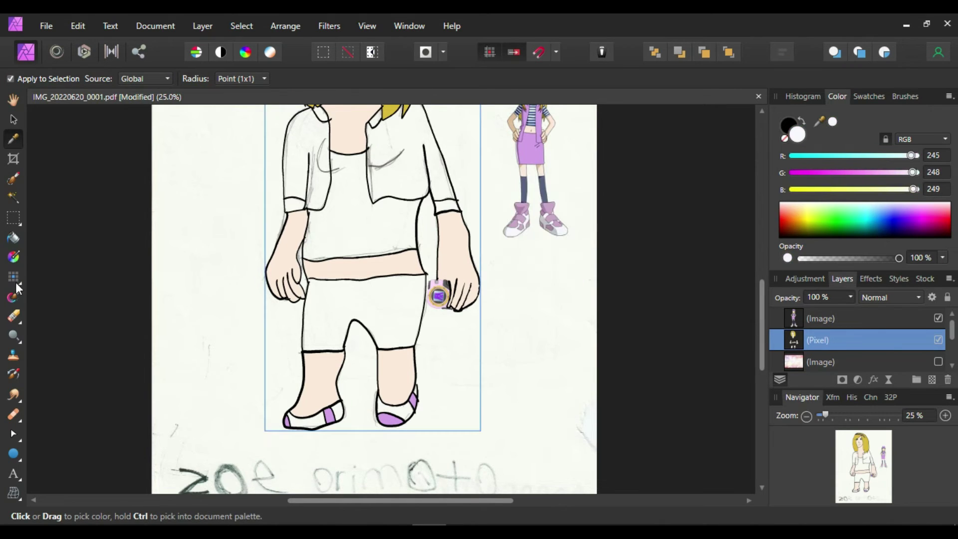
left_click(13, 237)
key("ctrl+z")
key("ctrl+z")
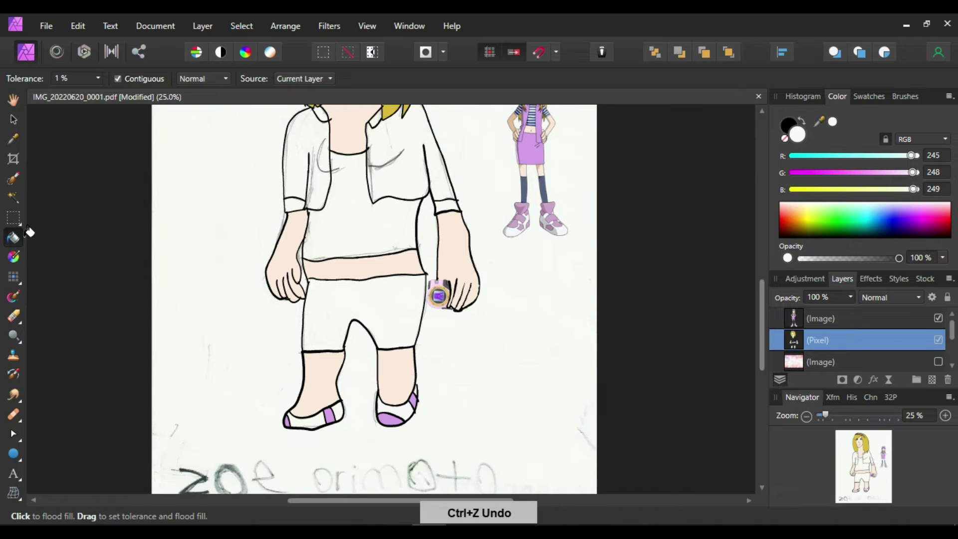
left_click(946, 415)
left_click(946, 415)
left_click_drag(761, 343, 760, 380)
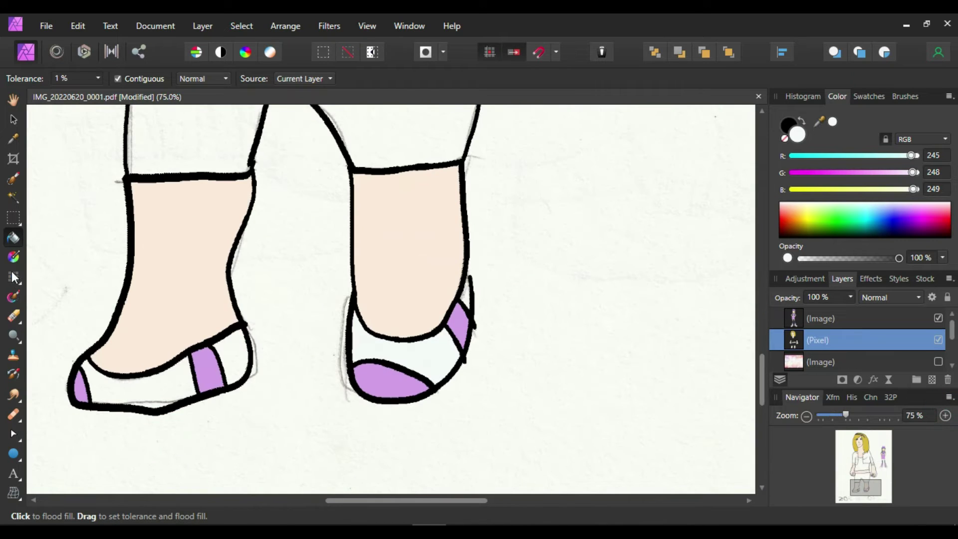
- Touch up the outline at the back of the right-hand shoe in black and return to flood filling with white
left_click(14, 276)
left_click(475, 279)
left_click(807, 416)
left_click(806, 416)
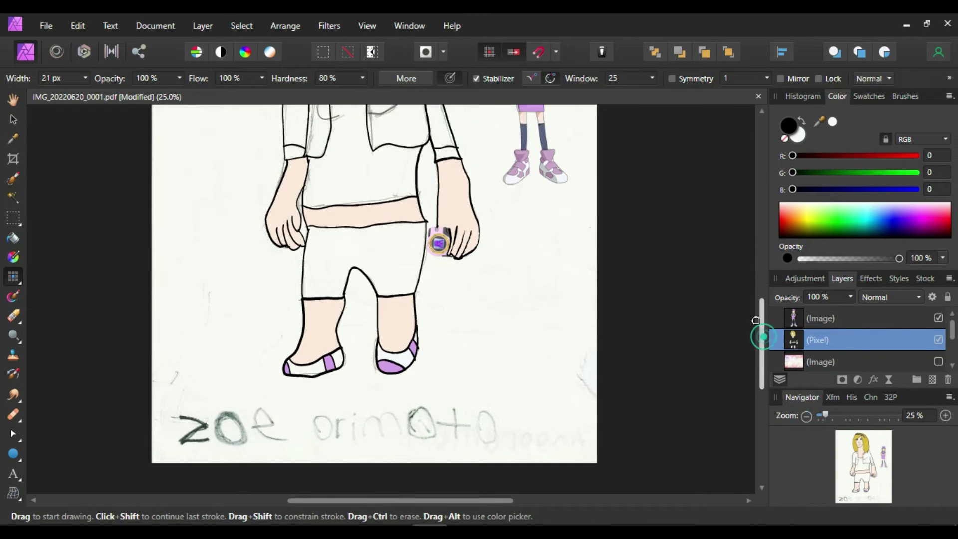
left_click(13, 237)
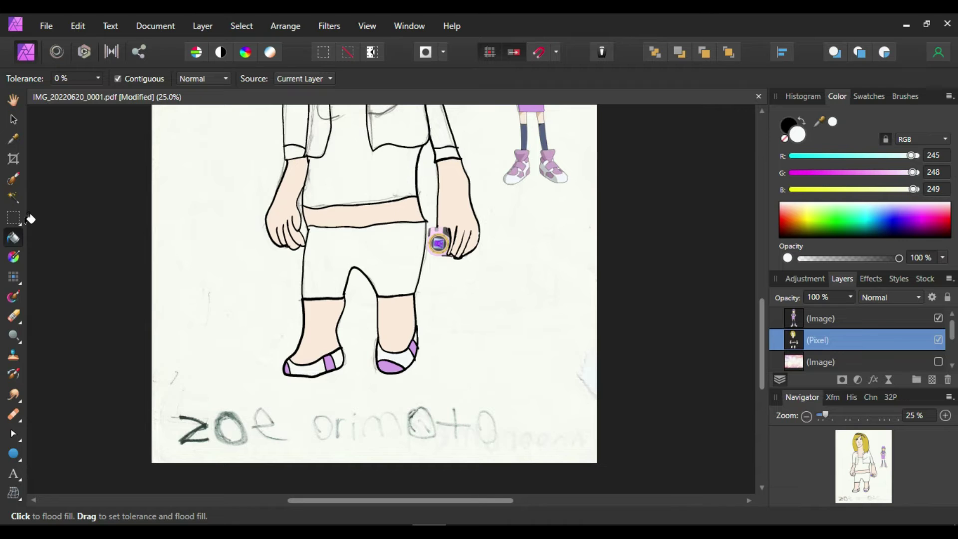
- Sample the purple of the reference outfit, RGB 210, 159, 235, and flood fill both sleeve cuffs with it
scroll(762, 344, "up", 3)
left_click(14, 138)
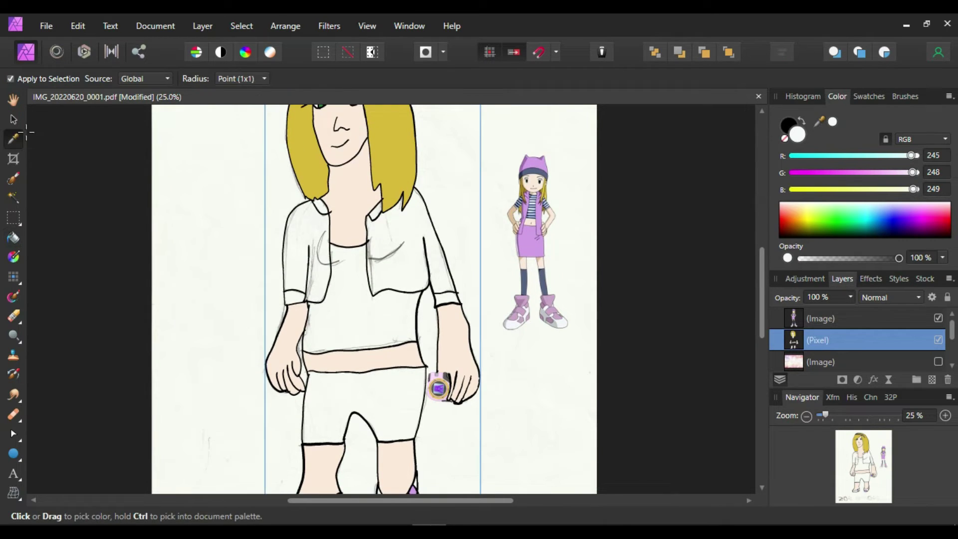
left_click(531, 243)
left_click(13, 238)
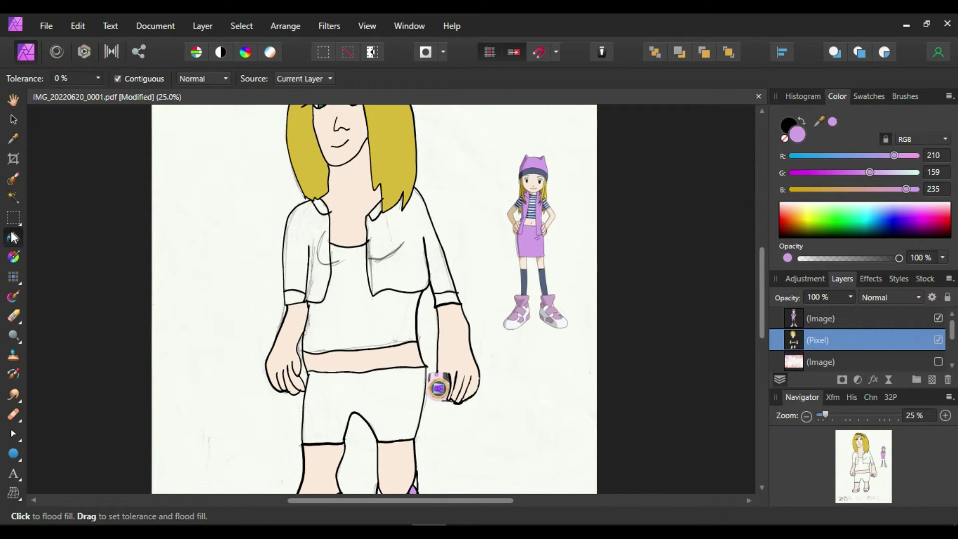
scroll(762, 299, "up", 3)
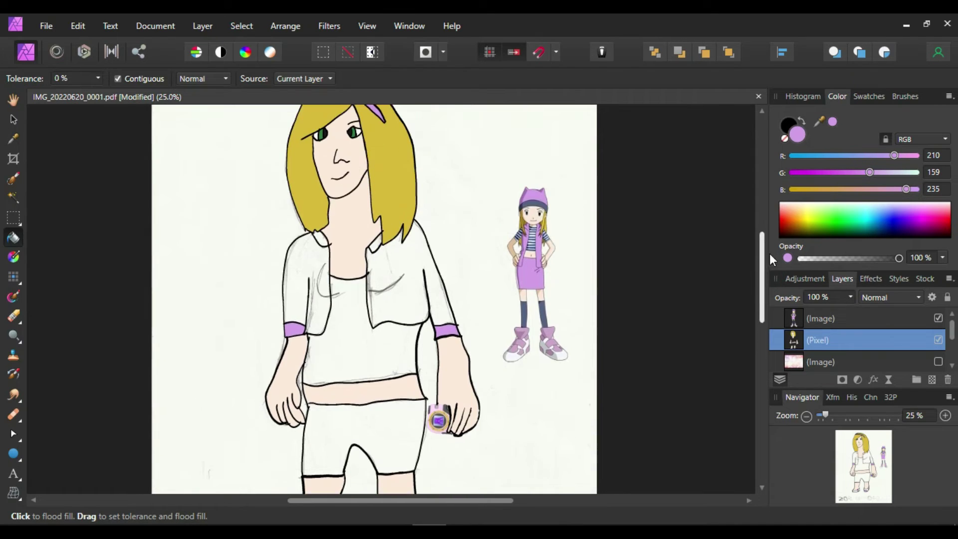
scroll(942, 365, "down", 1)
- Show the hidden pink patterned image and select the jacket and top on the line-art layer with a 23 px selection brush
left_click(938, 339)
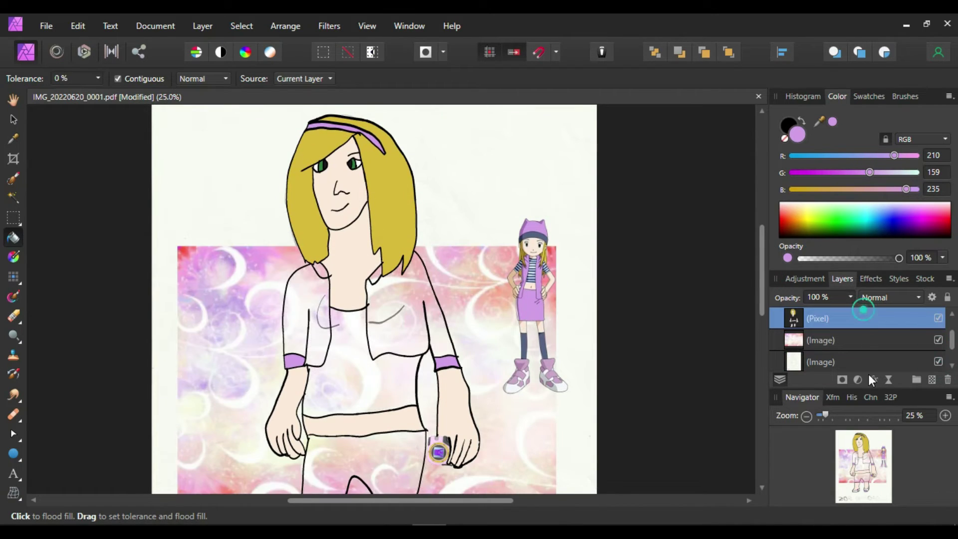
left_click(13, 178)
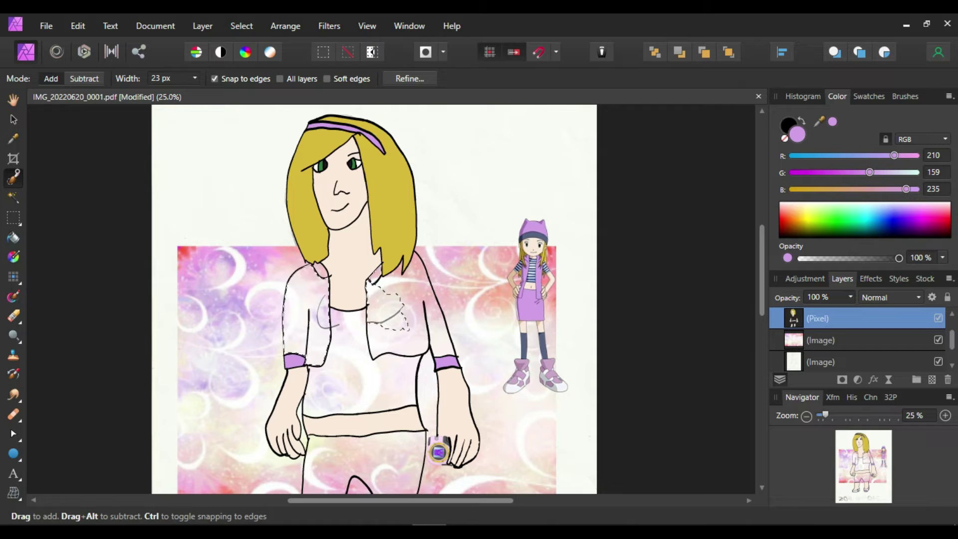
left_click(944, 415)
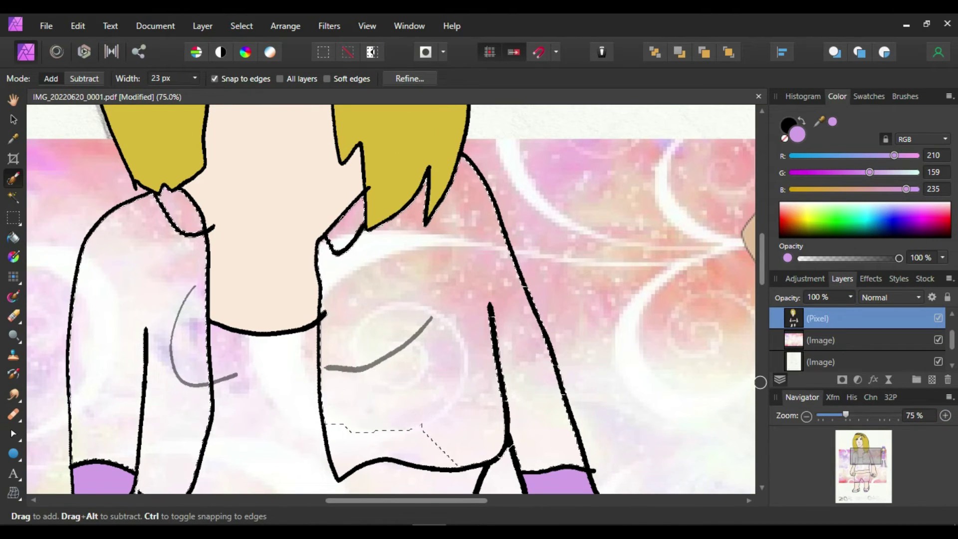
scroll(390, 299, "down", 5)
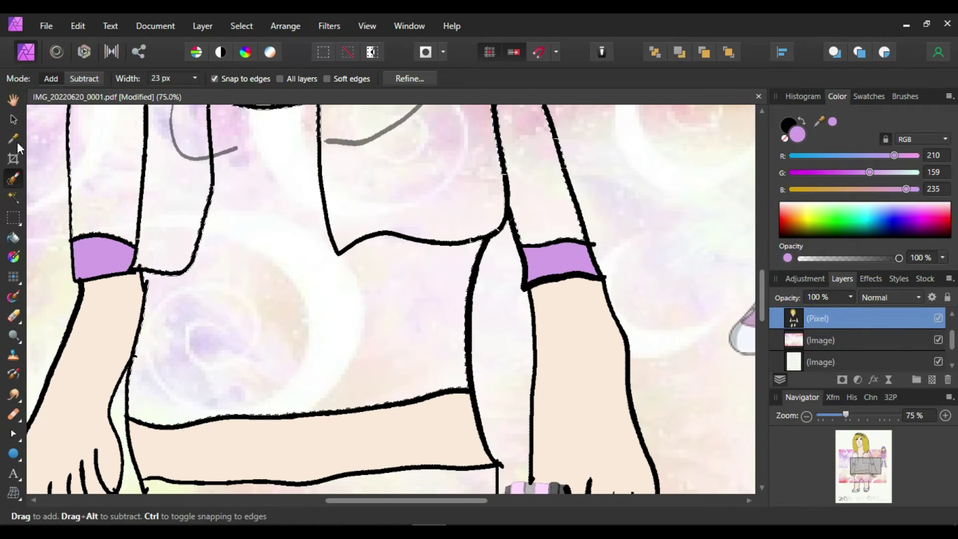
- Subtract the selection's overrun along the right-hand jacket front with 12 px and 8 px selection brushes, undoing faulty strokes
left_click(85, 79)
left_click(194, 79)
left_click(193, 94)
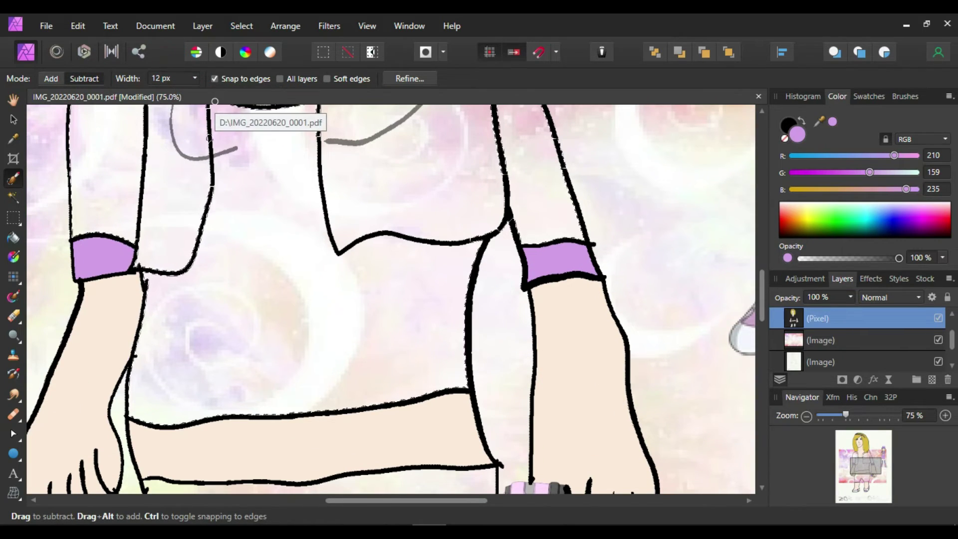
key("ctrl+z")
left_click(945, 415)
left_click_drag(762, 295, 762, 273)
left_click(194, 79)
left_click_drag(196, 94, 195, 93)
left_click(163, 58)
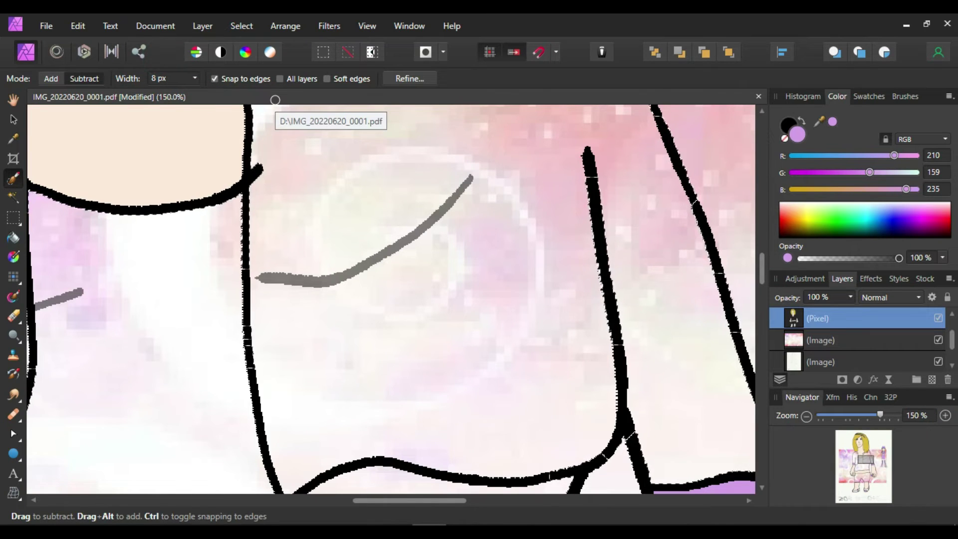
scroll(753, 262, "down", 3)
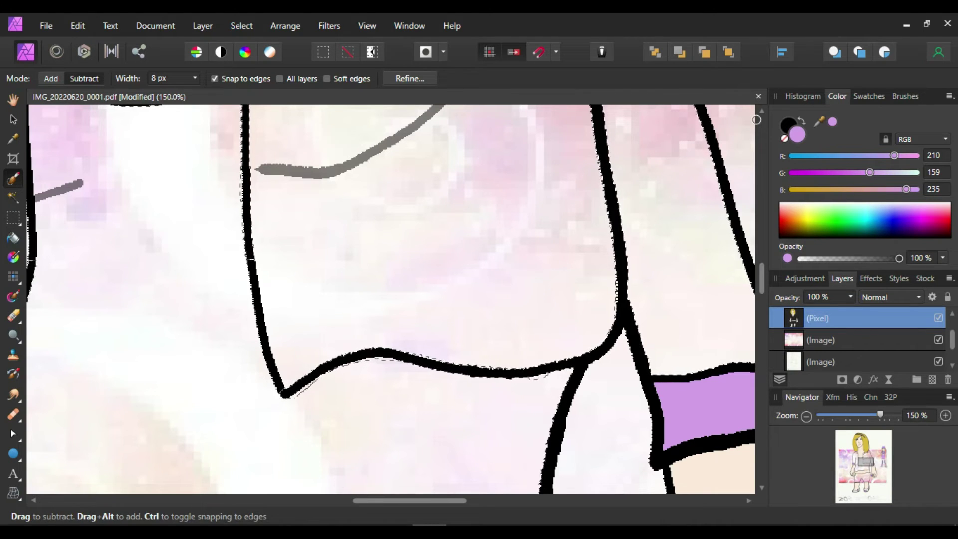
key("ctrl+z")
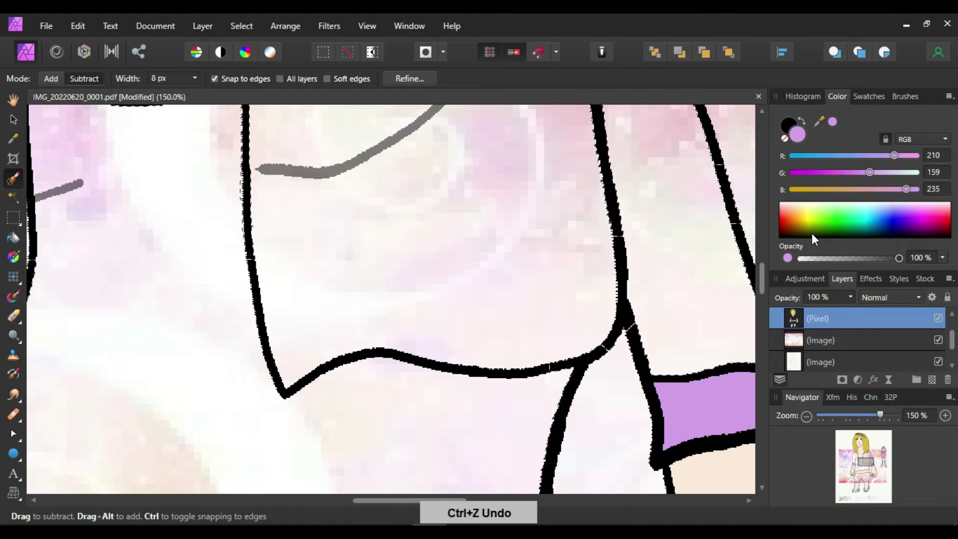
- Refine the selection around the right-hand jacket front and its collar with a 4 px selection brush, subtracting and adding where needed
left_click_drag(194, 78, 195, 90)
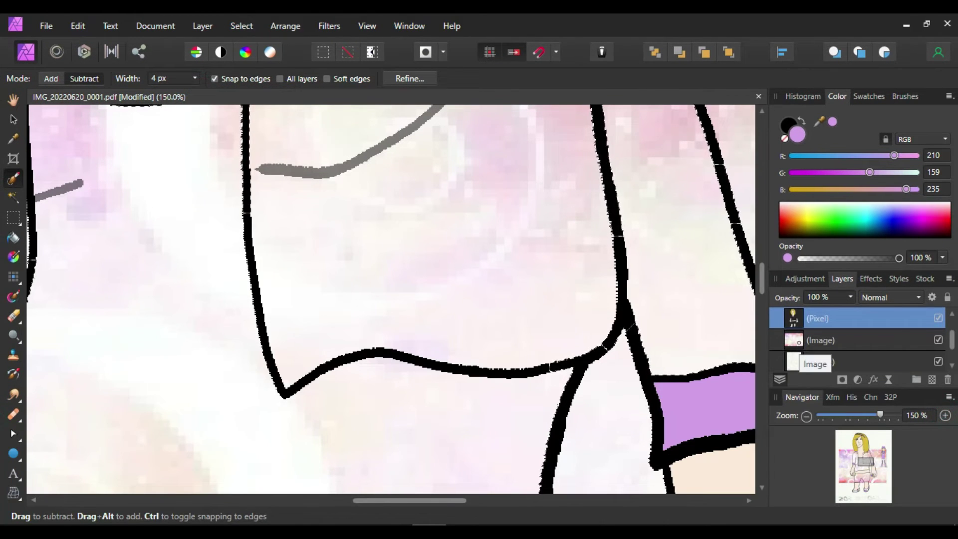
key("ctrl+z")
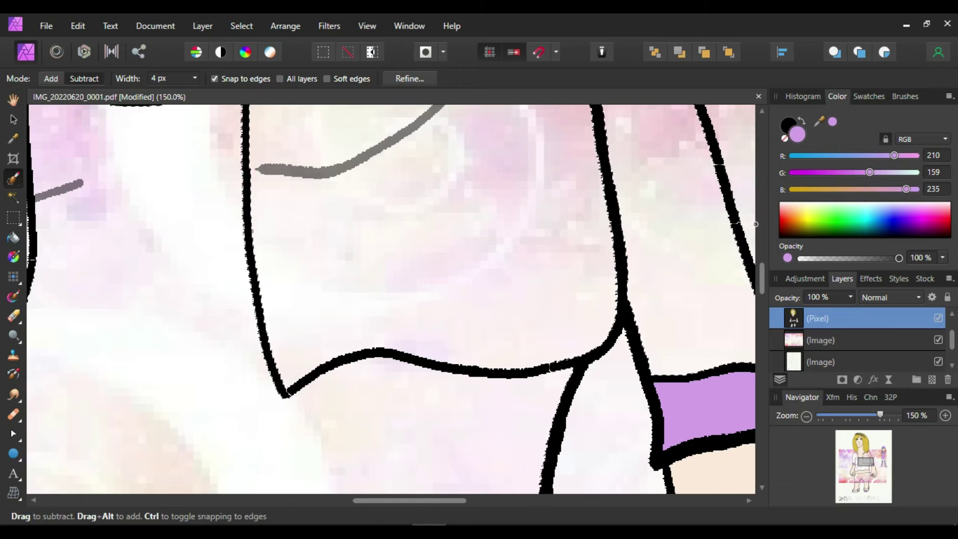
scroll(755, 224, "up", 5)
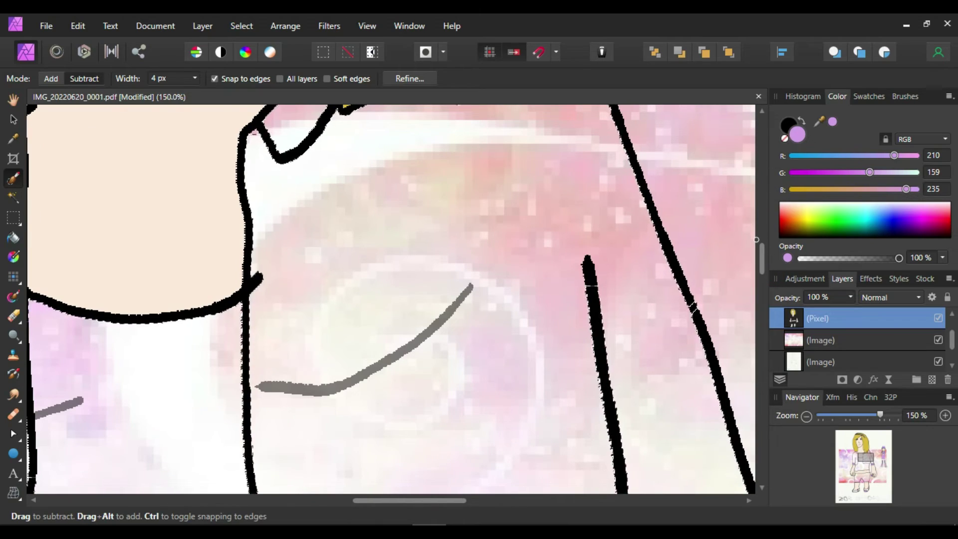
scroll(773, 257, "up", 4)
scroll(771, 247, "down", 2)
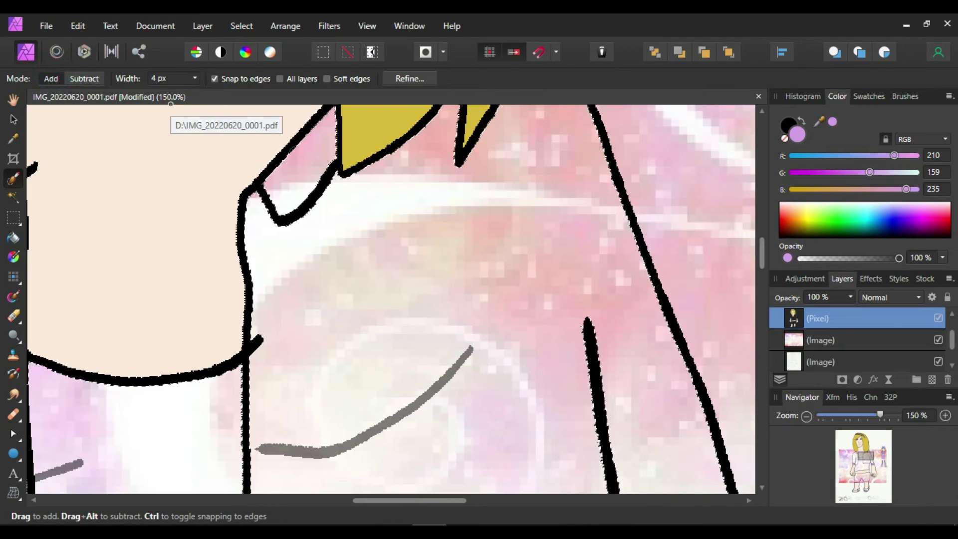
left_click_drag(763, 244, 766, 282)
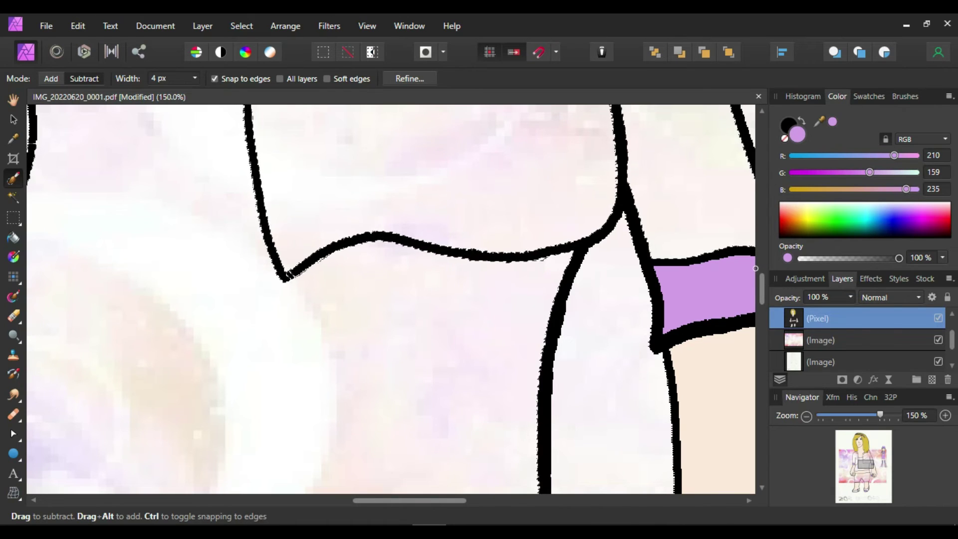
left_click(55, 80)
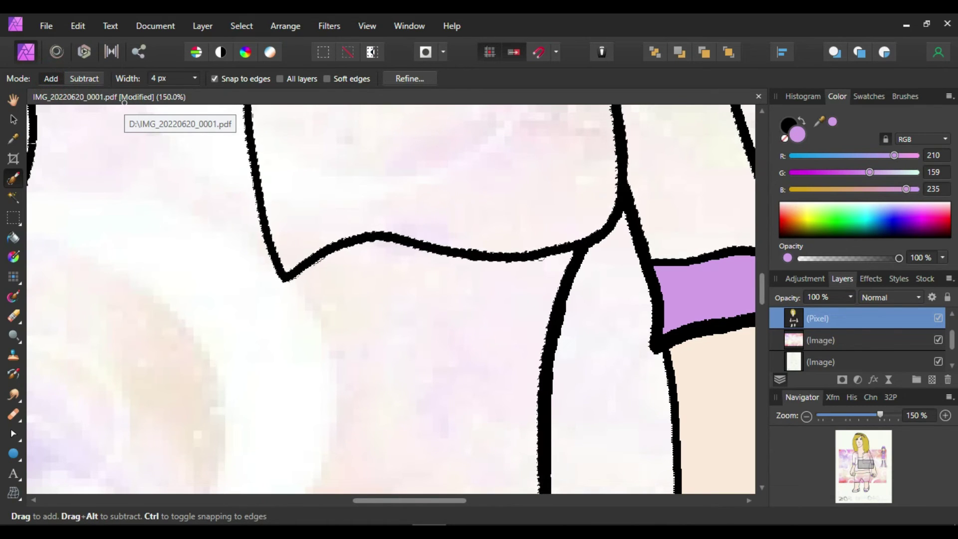
left_click(84, 78)
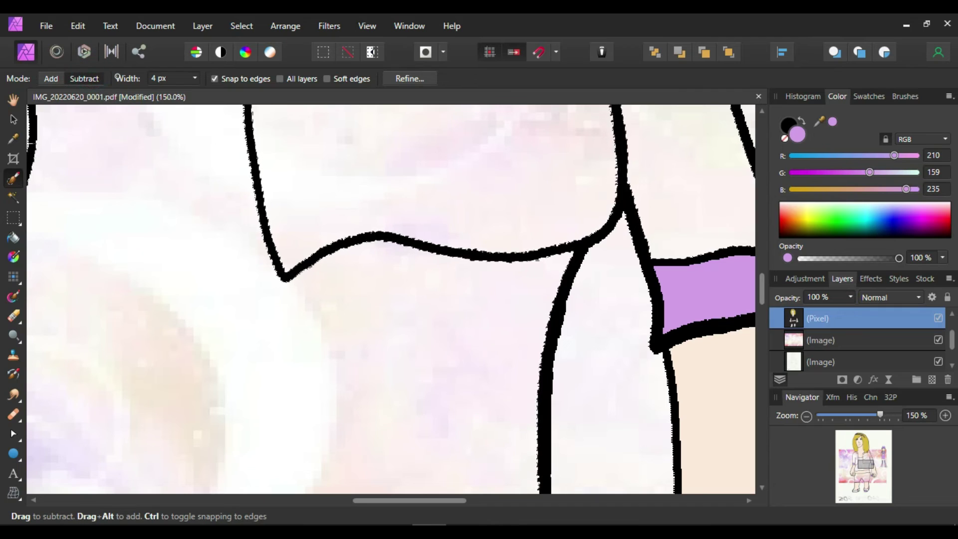
- Subtract the selection's overrun along the left-hand sleeve and jacket front, undoing the faulty strokes
left_click_drag(765, 283, 765, 318)
left_click_drag(448, 502, 322, 499)
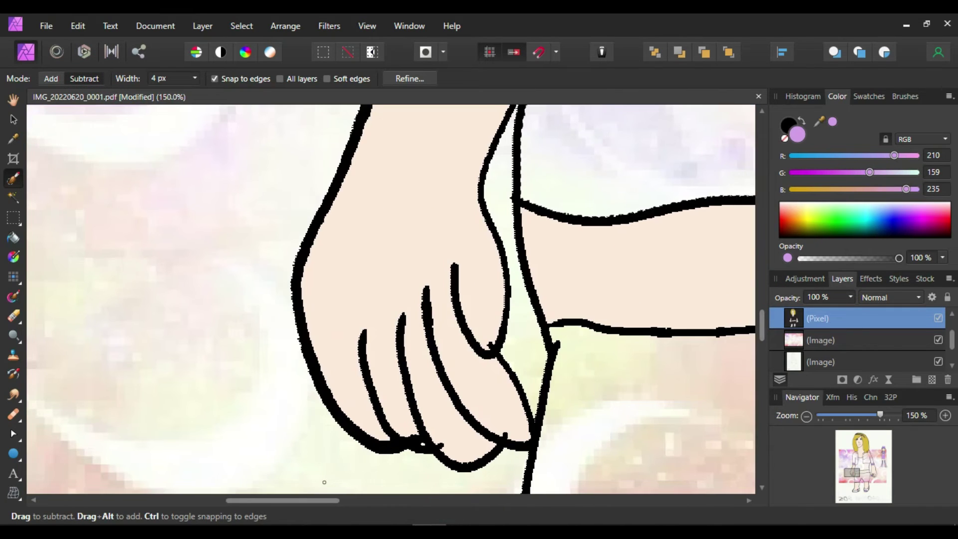
left_click_drag(763, 322, 767, 256)
scroll(756, 268, "down", 5)
key("ctrl+z")
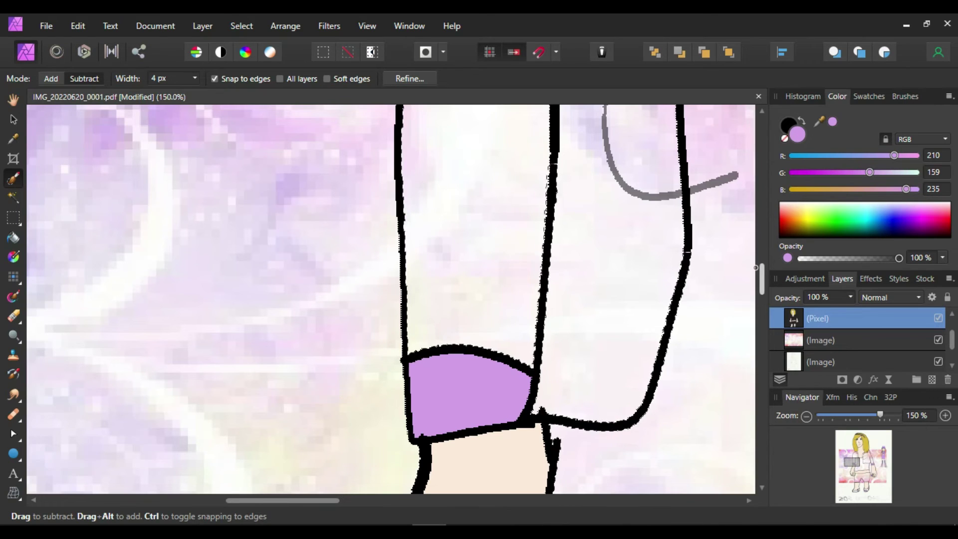
key("ctrl+z")
key("ctrl+z")
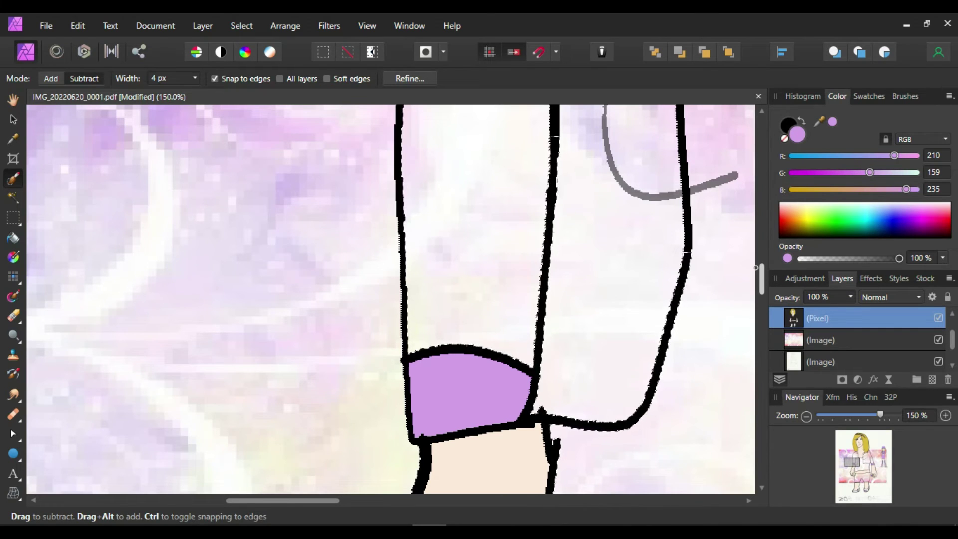
key("ctrl+z")
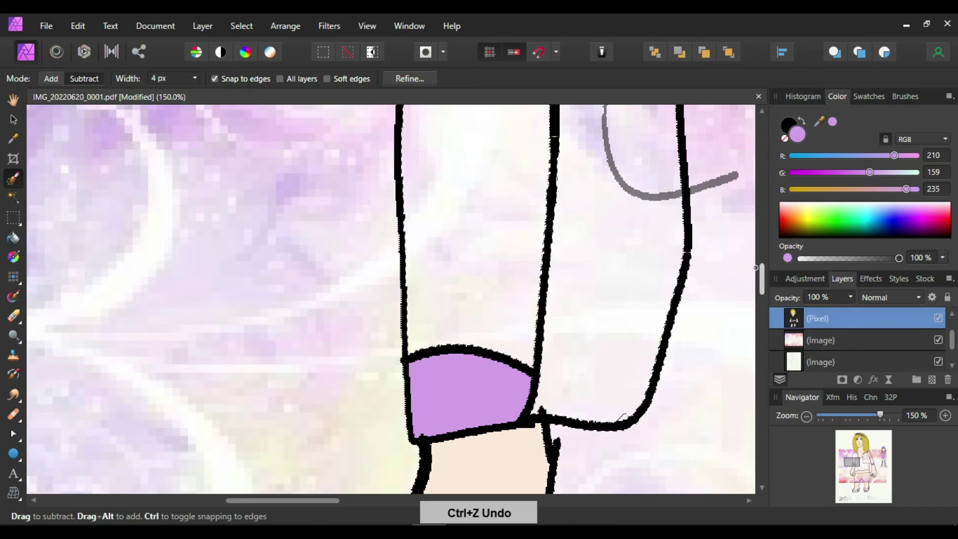
scroll(759, 278, "up", 5)
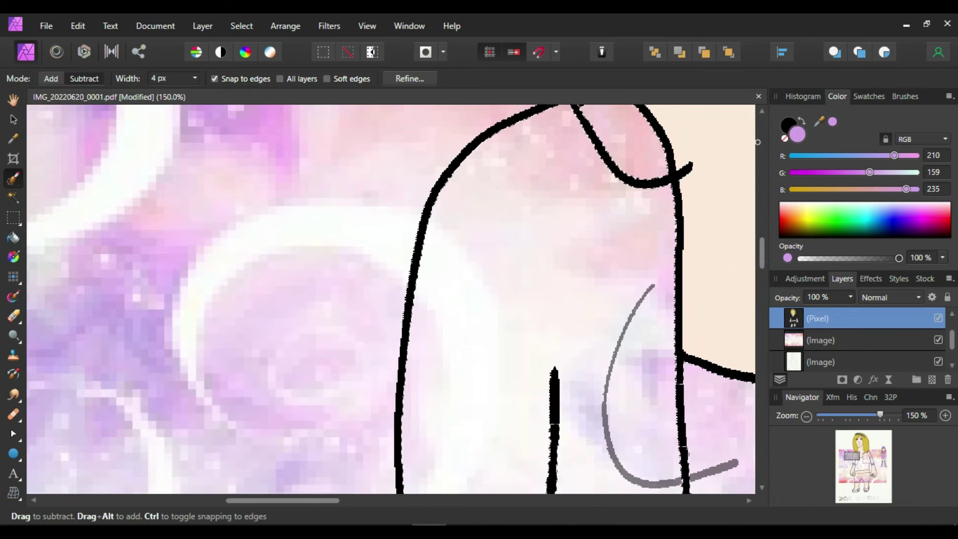
key("ctrl+z")
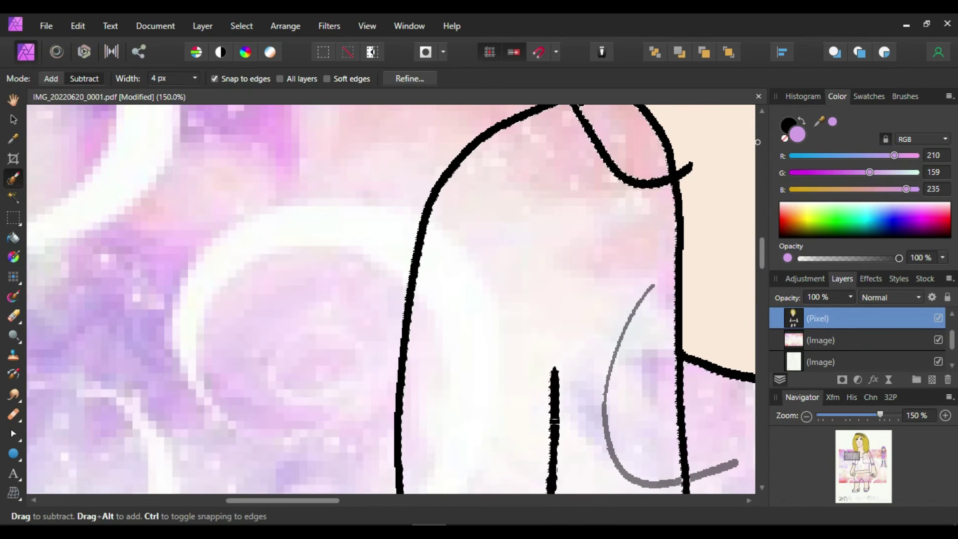
- Add the shorts to the selection and subtract the overrun beside their right-hand edge
left_click_drag(327, 500, 405, 499)
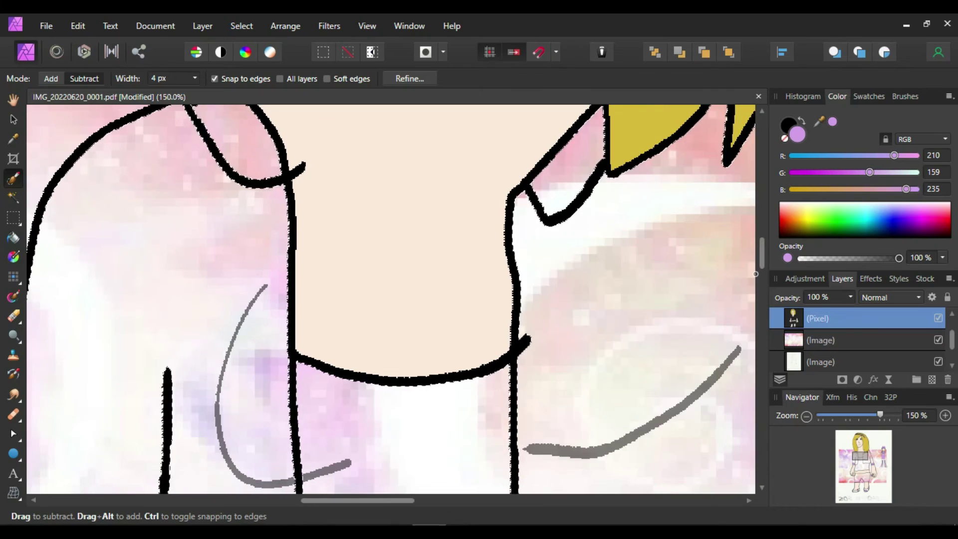
left_click(807, 416)
left_click_drag(764, 252, 764, 351)
left_click(52, 78)
mouse_move(381, 182)
left_mouse_down()
mouse_move(324, 270)
mouse_move(370, 184)
mouse_move(439, 200)
mouse_move(361, 294)
mouse_move(254, 299)
mouse_move(294, 165)
mouse_move(461, 174)
mouse_move(644, 280)
left_mouse_up()
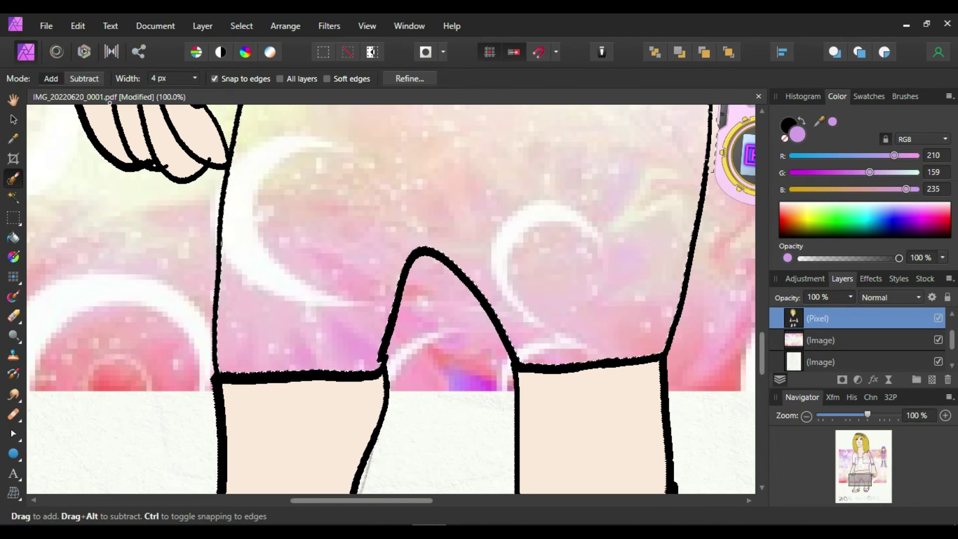
left_click(87, 79)
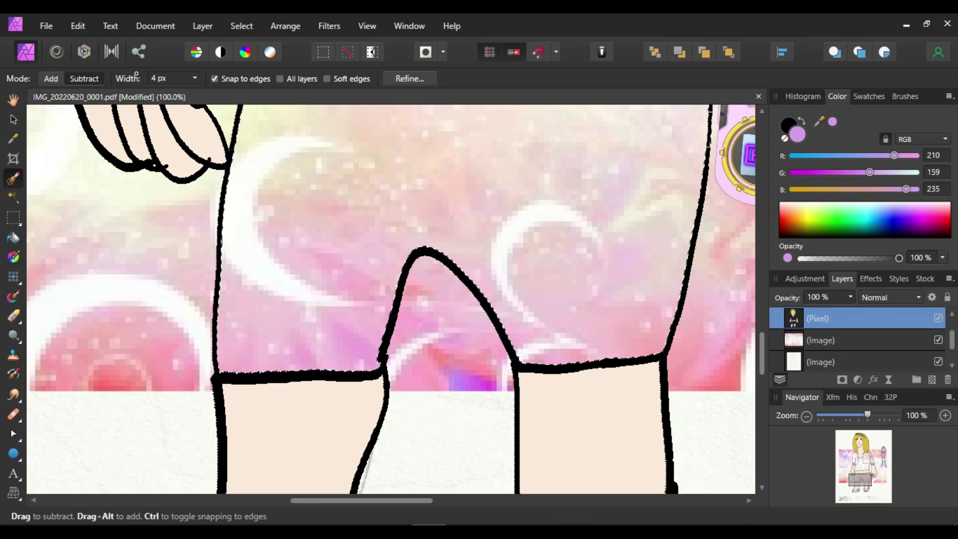
scroll(767, 359, "up", 5)
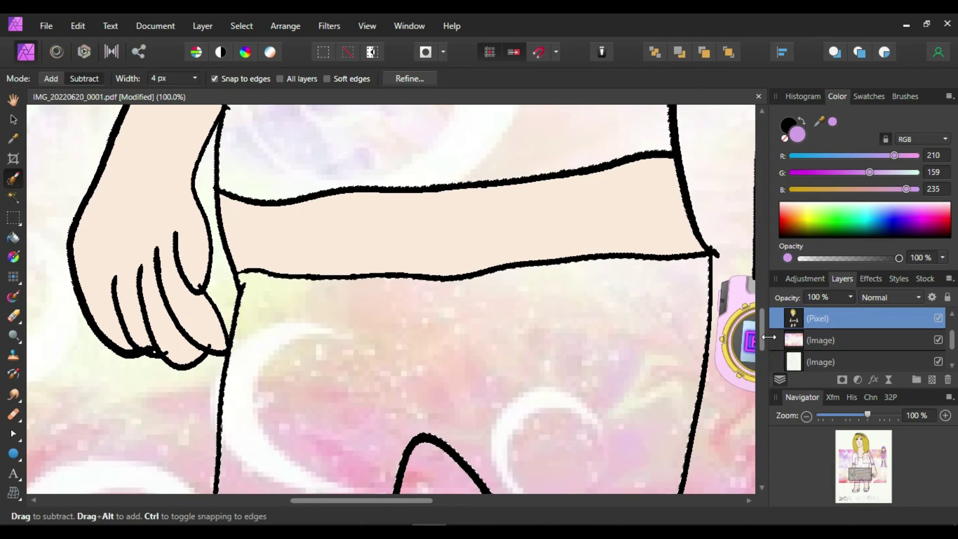
- Narrow the pink patterned image from both sides and trim its height slightly so it fits closely around the clothes
left_click(806, 415)
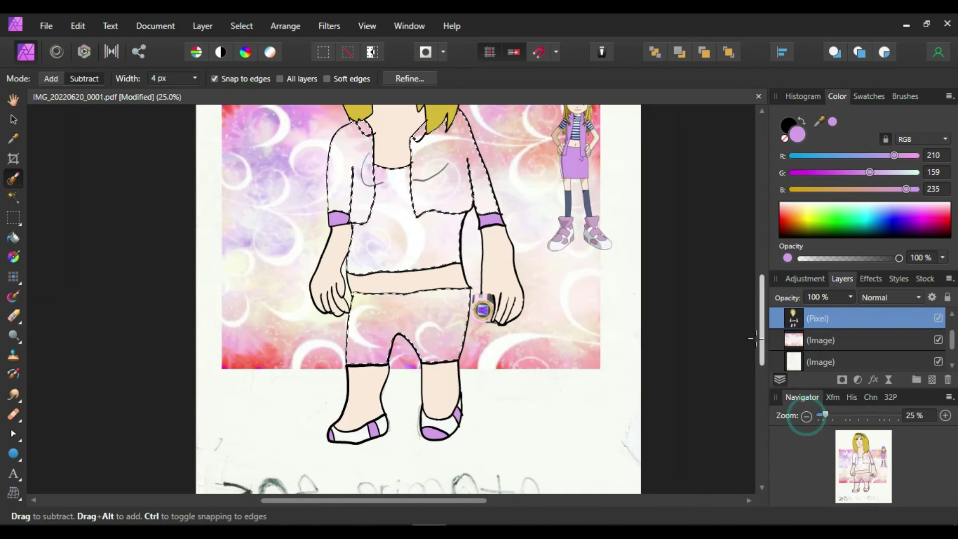
left_click(813, 344)
scroll(763, 317, "up", 3)
scroll(768, 300, "down", 1)
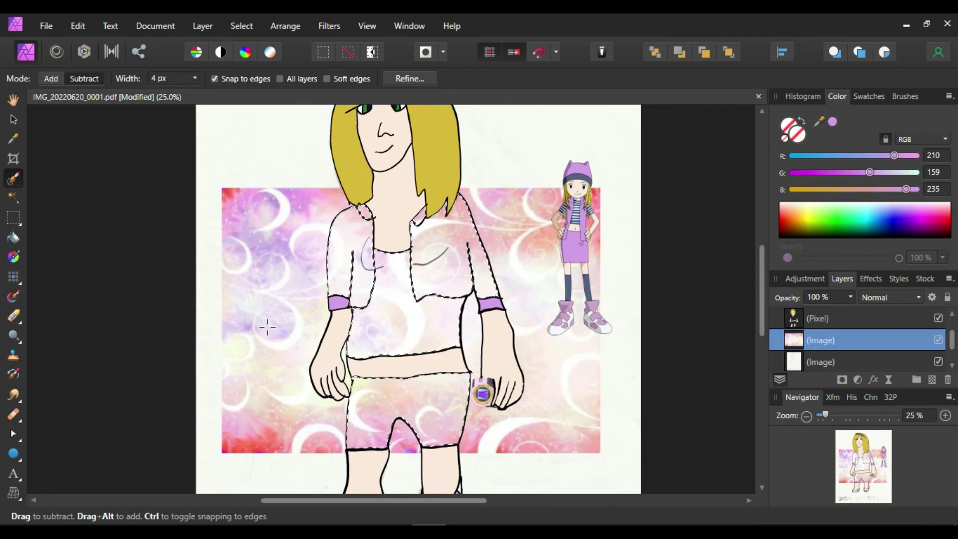
key("v")
left_click_drag(221, 319, 279, 319)
left_click_drag(602, 319, 534, 319)
left_click_drag(407, 452, 408, 453)
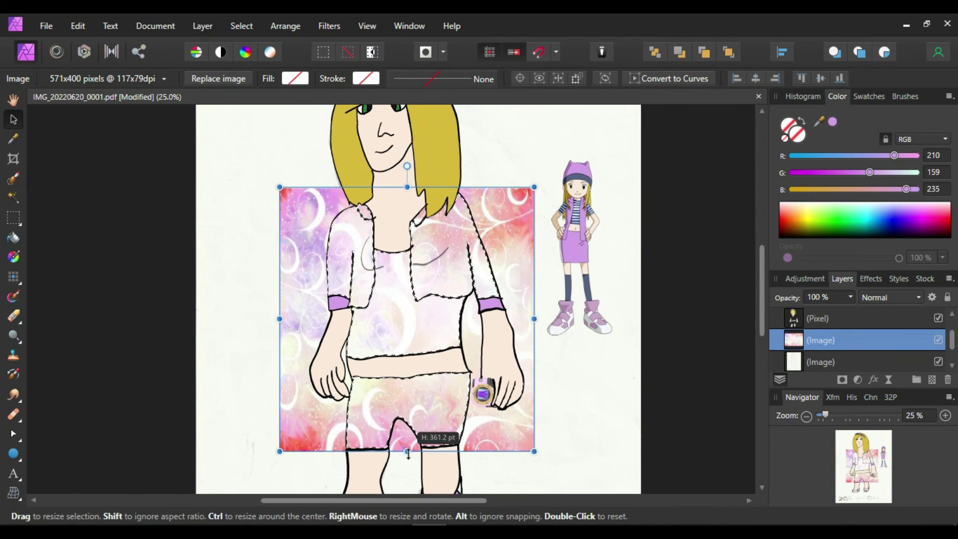
left_click_drag(407, 187, 408, 194)
- Rasterize the patterned image, cut out its selected clothes area, remove the leftover layer and paste the piece above the line art
key("ctrl+x")
key("ctrl+z")
right_click(746, 263)
left_click(788, 267)
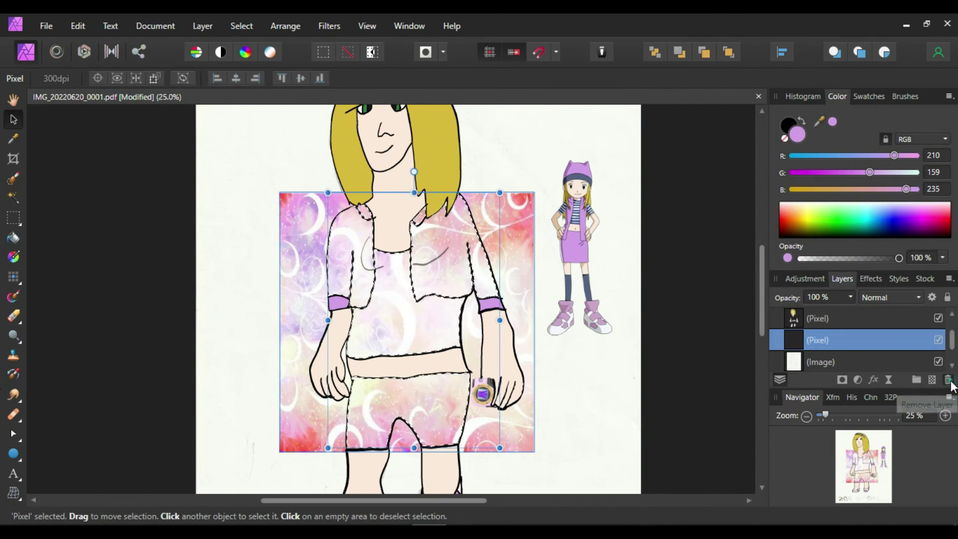
left_click(951, 381)
left_click(822, 321)
left_click(350, 46)
key("ctrl+v")
scroll(423, 299, "up", 2)
scroll(548, 199, "down", 2)
scroll(559, 214, "up", 3)
right_click(821, 320)
left_click(832, 352)
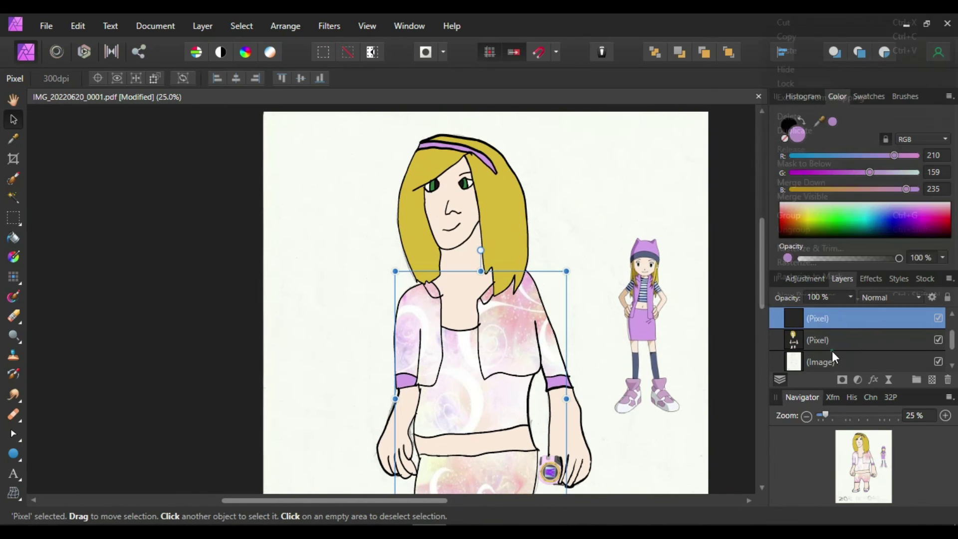
left_click(835, 320)
scroll(833, 324, "up", 1)
left_click(825, 338, "shift")
right_click(825, 338)
left_click(828, 220)
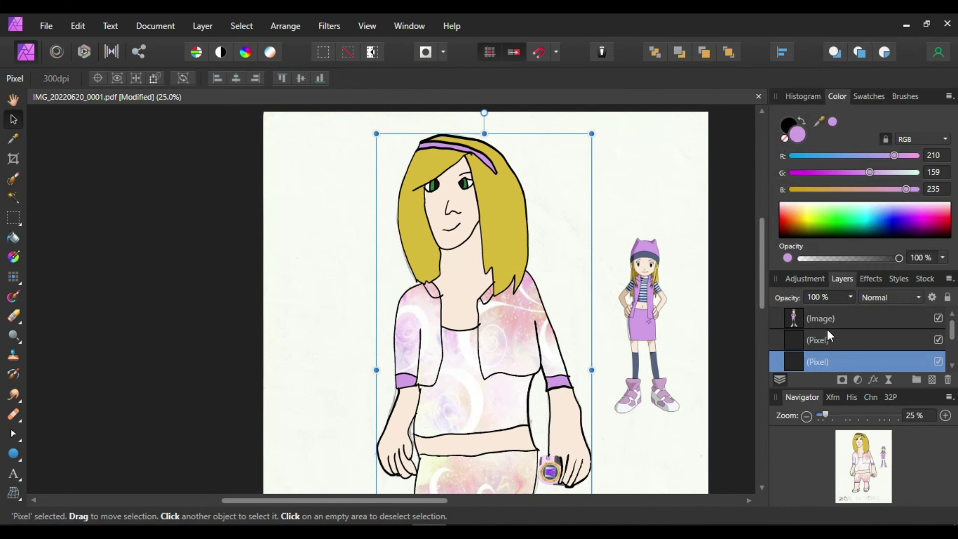
left_click(831, 337)
left_click(819, 362)
scroll(840, 335, "down", 1)
scroll(838, 336, "up", 1)
left_click(835, 337, "shift")
right_click(836, 338)
left_click(819, 231)
- Group the patterned clothes layer with the line-art layer and rasterize the group into one pixel layer
scroll(884, 355, "up", 1)
left_click(828, 333, "shift")
scroll(838, 340, "down", 1)
scroll(848, 344, "up", 1)
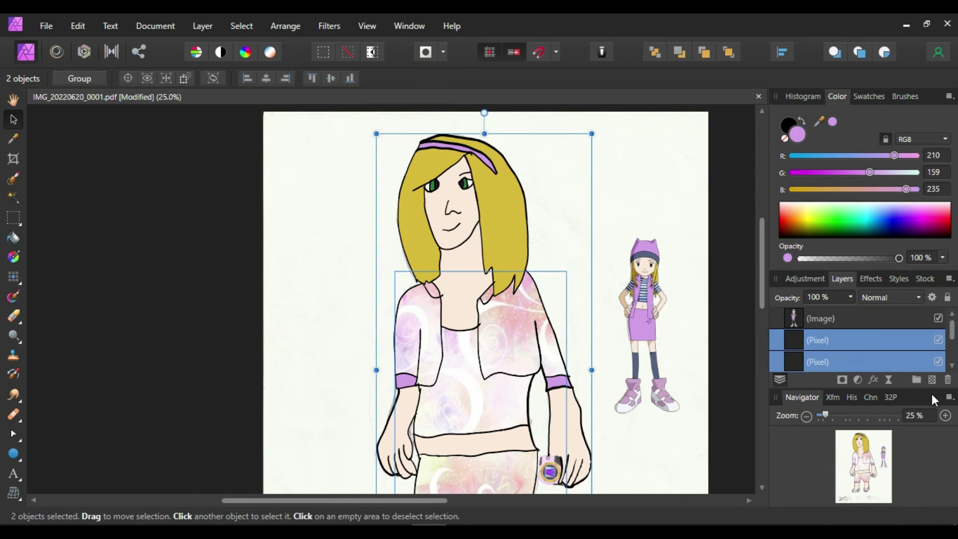
left_click(915, 379)
right_click(841, 337)
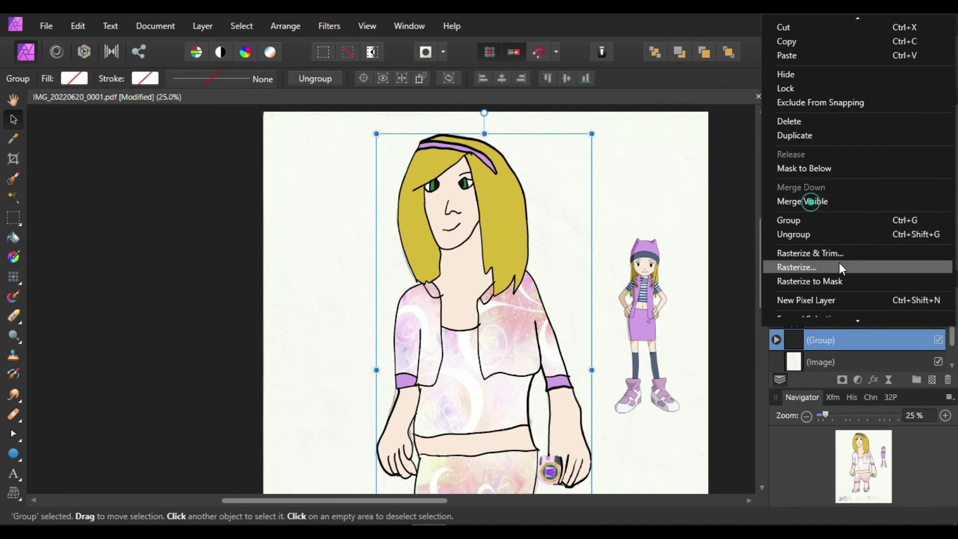
left_click(821, 258)
- Delete the reference character's image layer and the scanned paper background layer
left_click(824, 315)
key("Delete")
left_click(821, 342)
key("Delete")
scroll(521, 303, "down", 5)
scroll(527, 299, "up", 3)
- Cut the finished character into a new document created from the clipboard and close the original PDF document
key("ctrl+x")
left_click(50, 26)
left_click(73, 74)
left_click(388, 97)
left_click(489, 283)
scroll(504, 267, "up", 2)
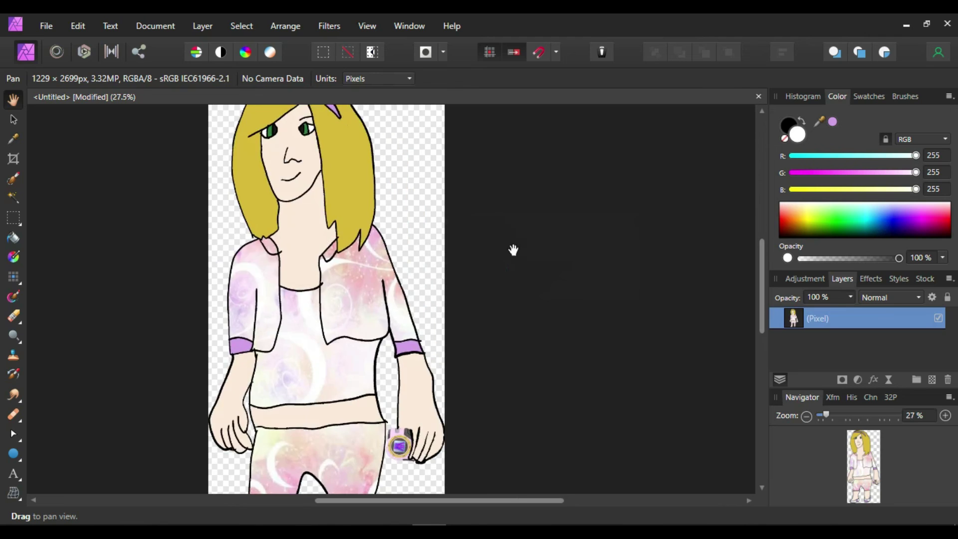
scroll(514, 251, "up", 3)
- Start exporting the new character document, proceeding to the choice of where to save the file
left_click(46, 26)
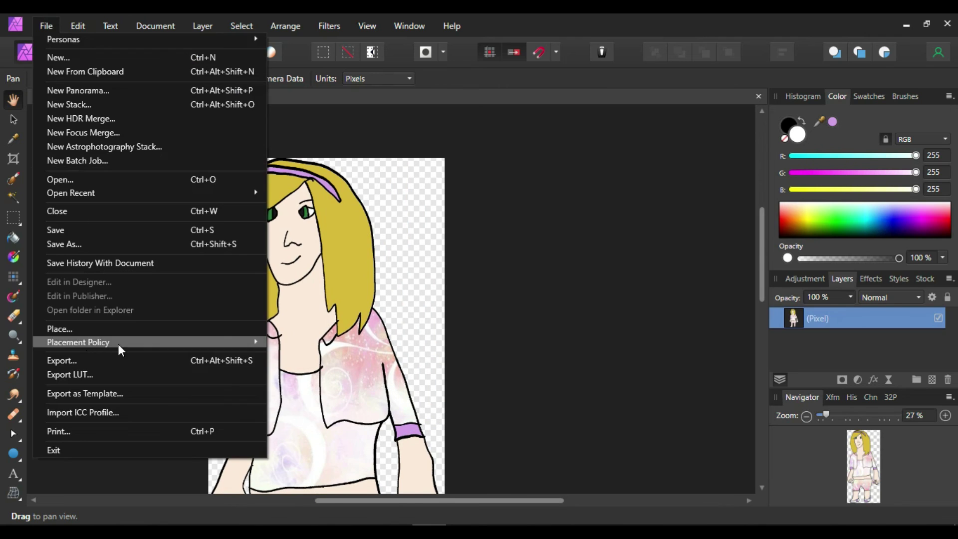
left_click(86, 359)
left_click(589, 360)
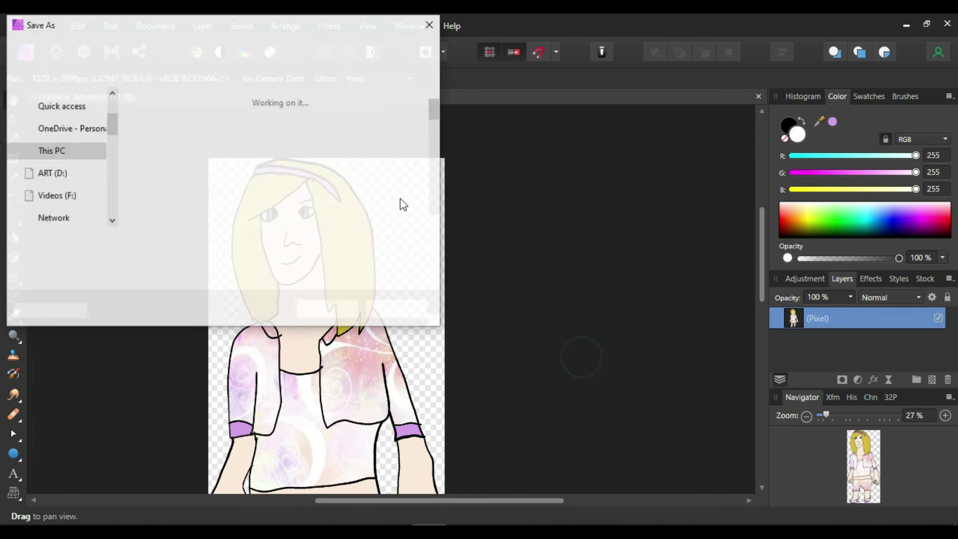